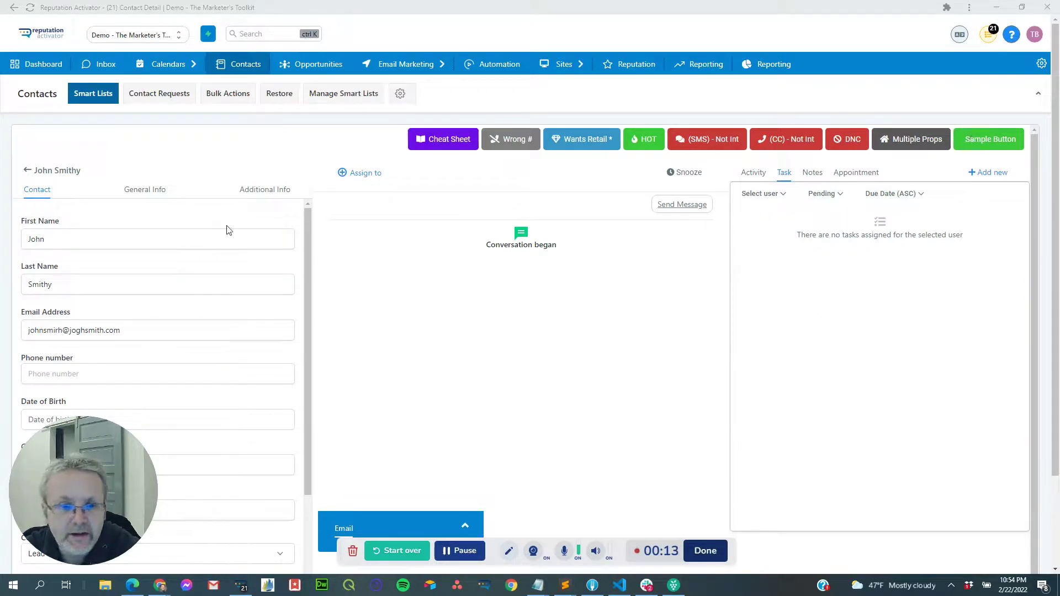
Step: View the contact's Additional Info fields and open the Sample Button's prefilled testimonial form
left_click(262, 192)
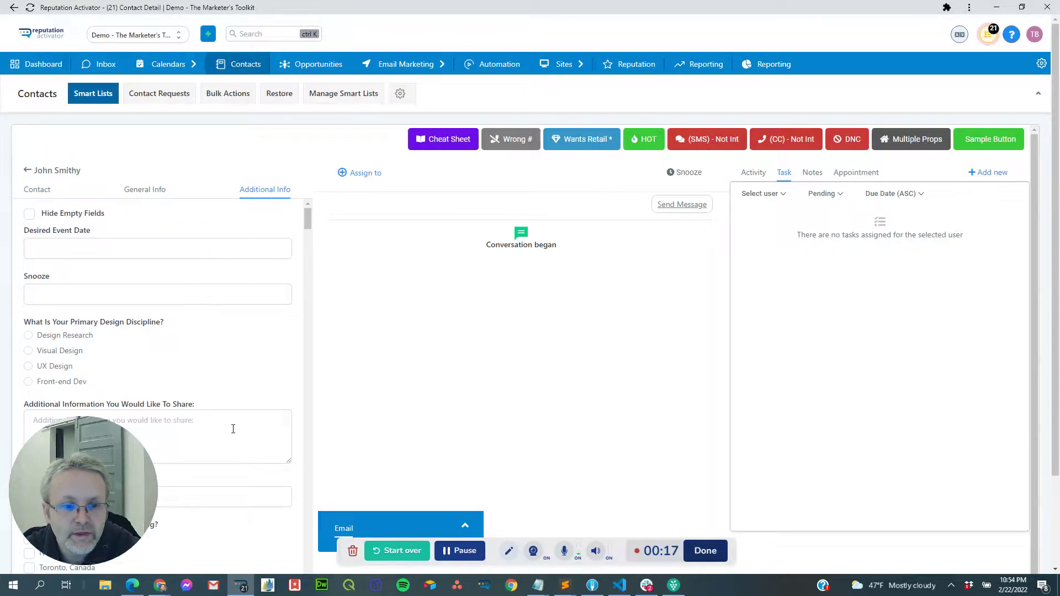
scroll(246, 359, "down", 5)
scroll(246, 359, "up", 5)
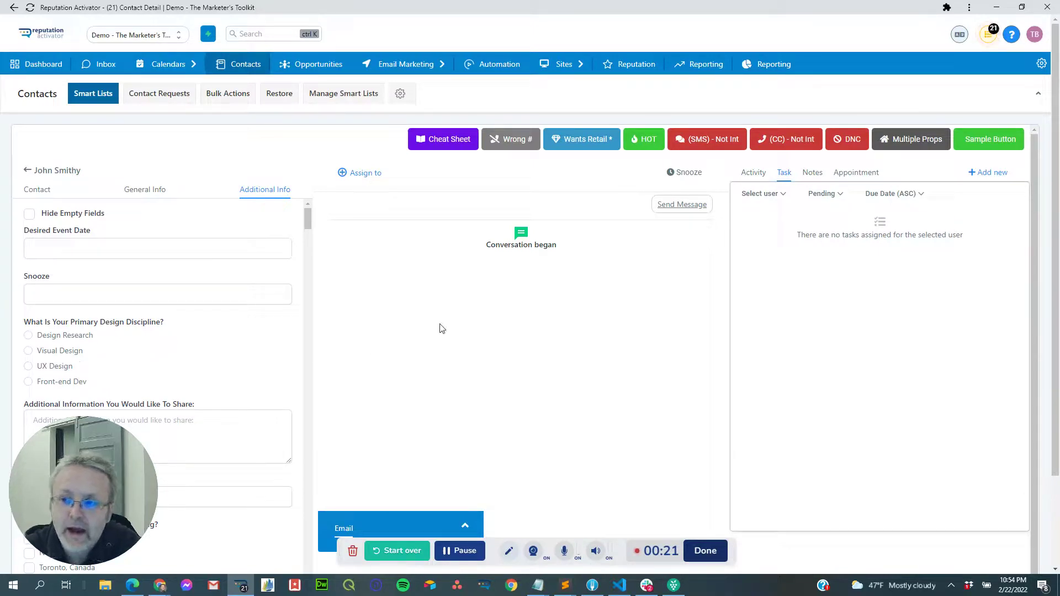
left_click(982, 144)
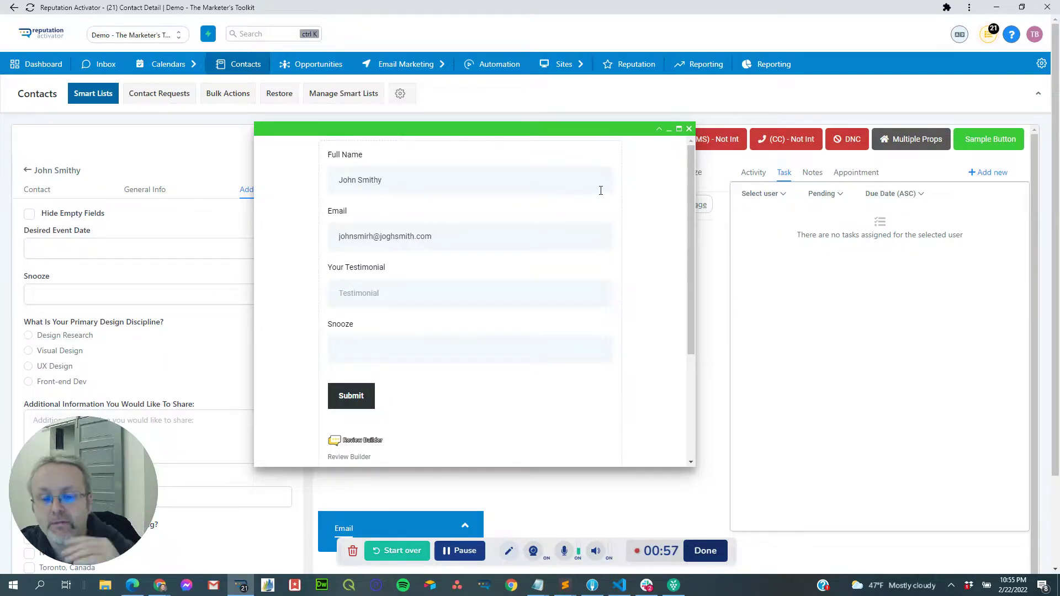
Step: Close the testimonial form popup after reviewing its prefilled Full Name and Email
left_click(689, 128)
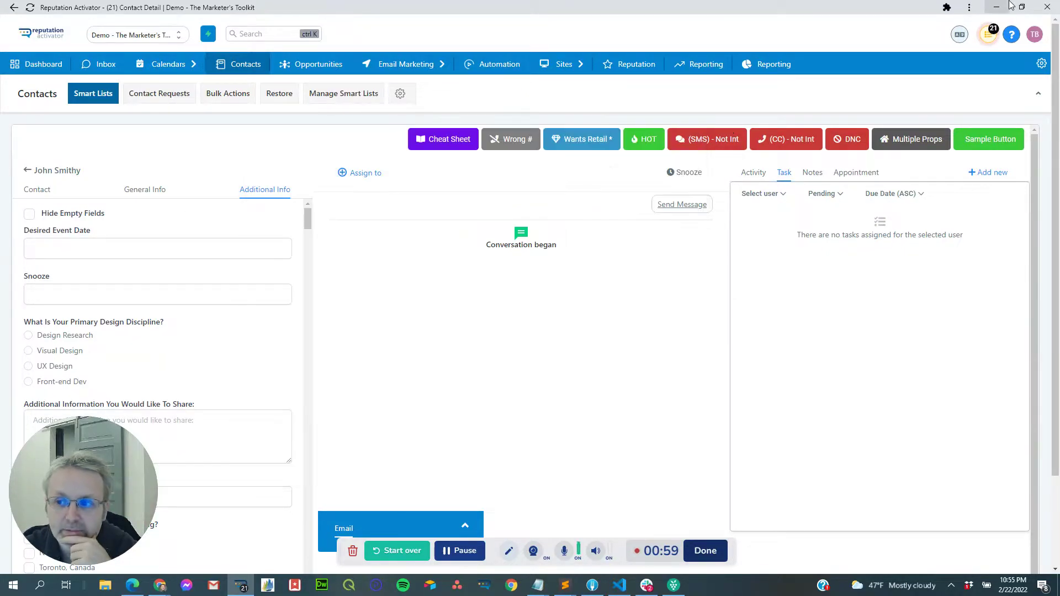
key("alt+Tab")
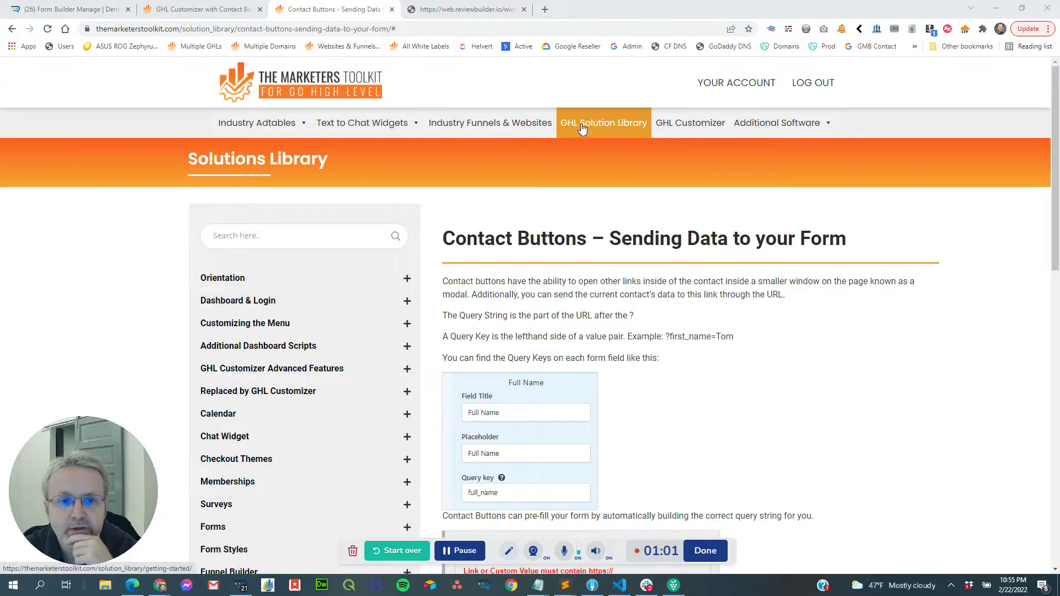
left_click(156, 30)
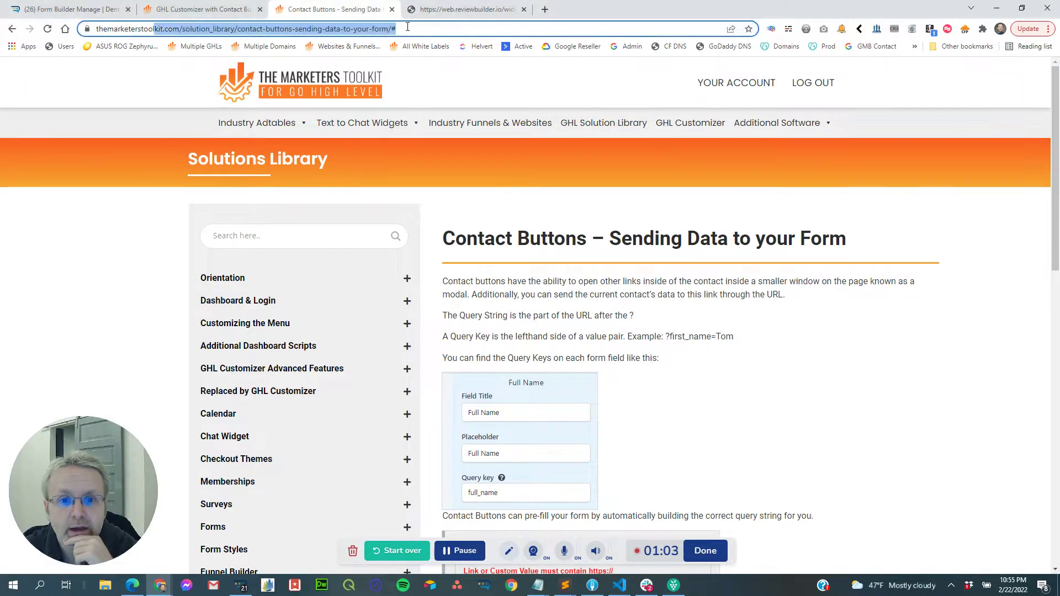
left_click(671, 274)
scroll(672, 281, "down", 5)
scroll(677, 276, "down", 6)
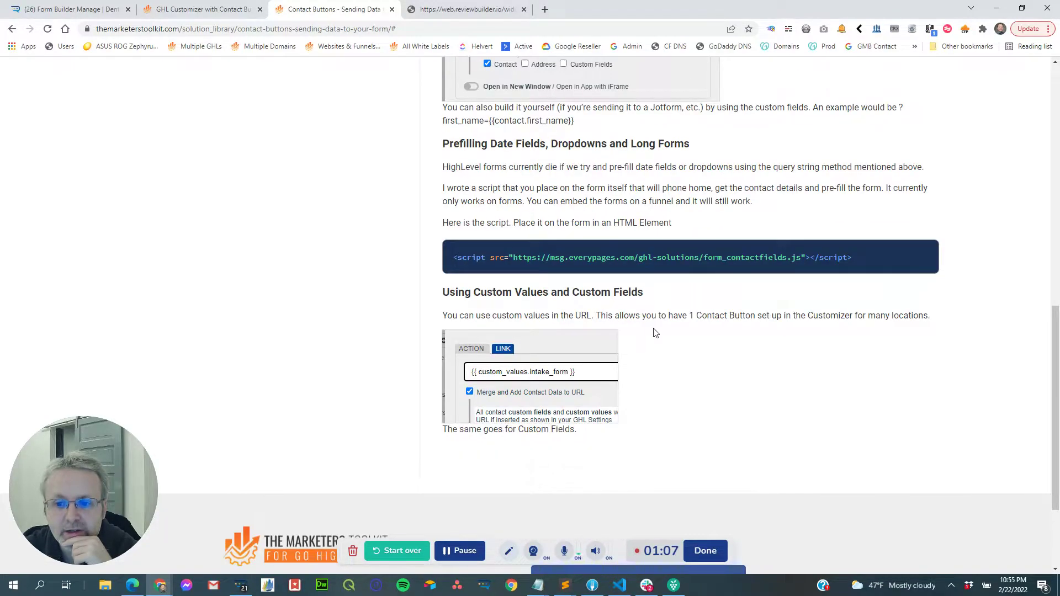
mouse_move(615, 271)
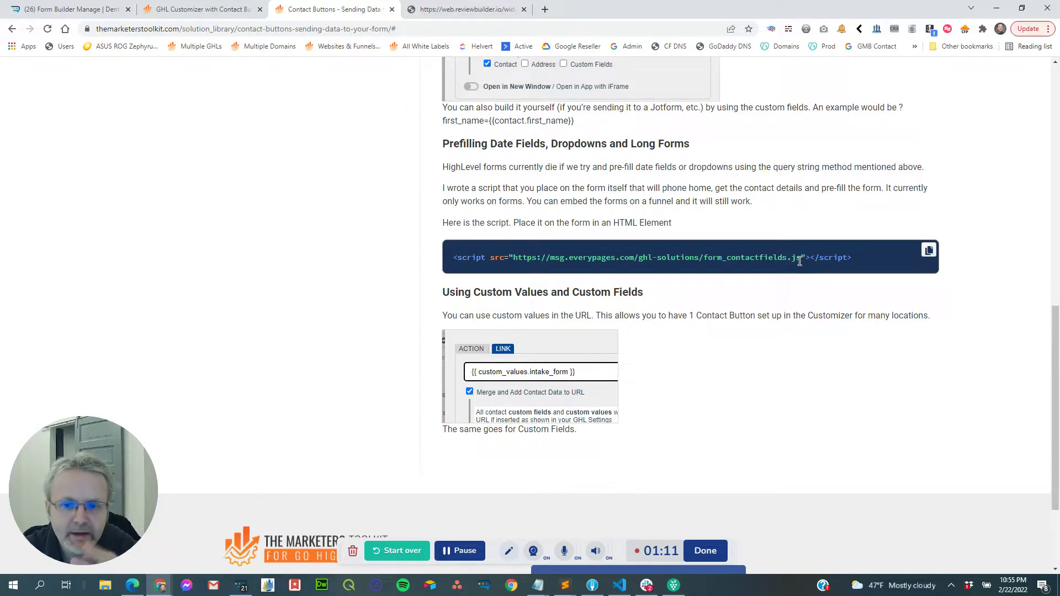
scroll(714, 265, "up", 7)
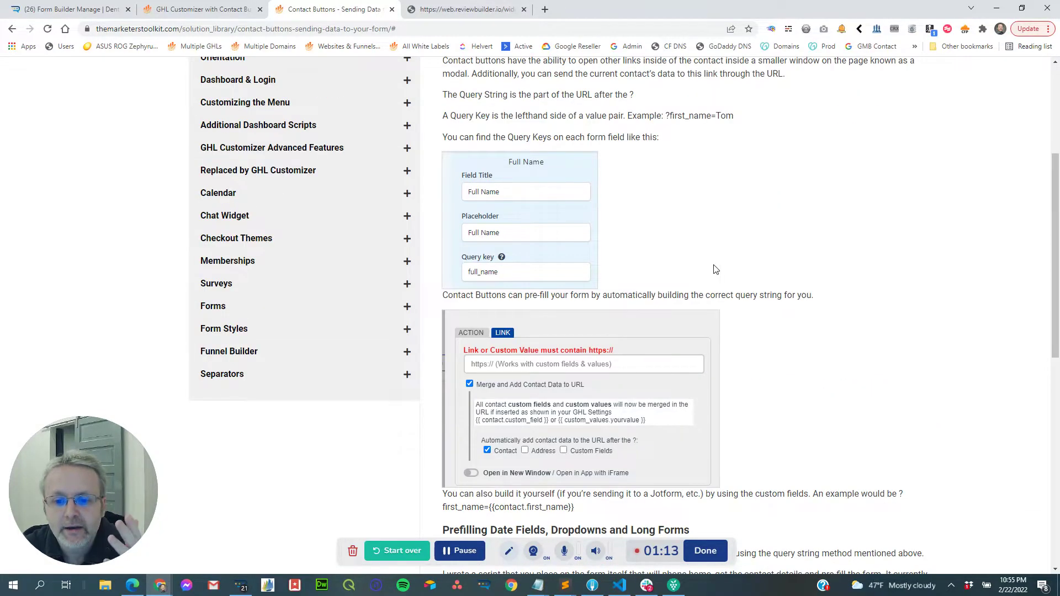
scroll(715, 268, "down", 3)
scroll(709, 267, "up", 2)
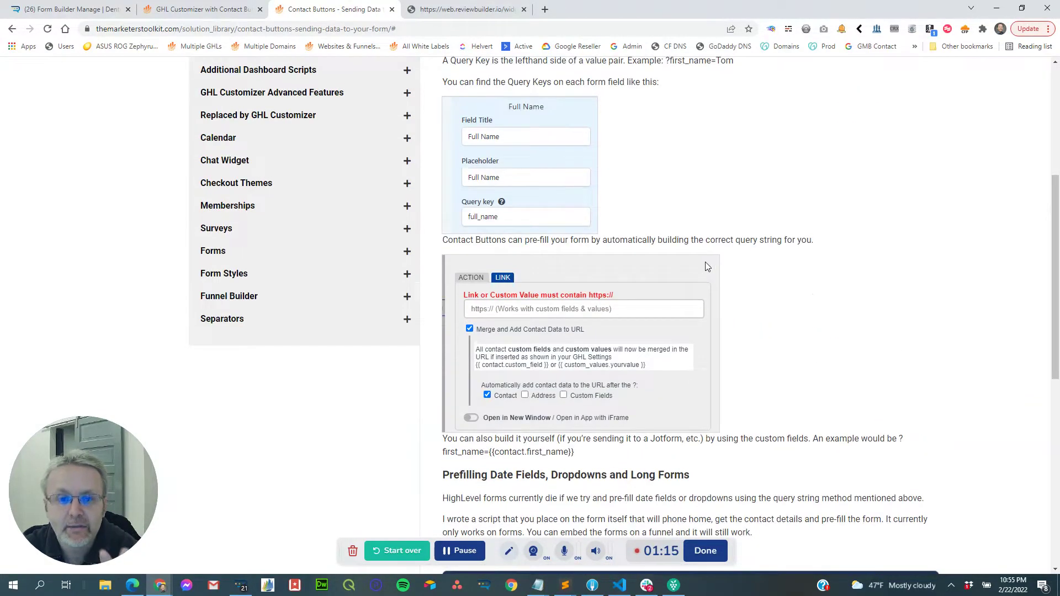
scroll(712, 268, "down", 3)
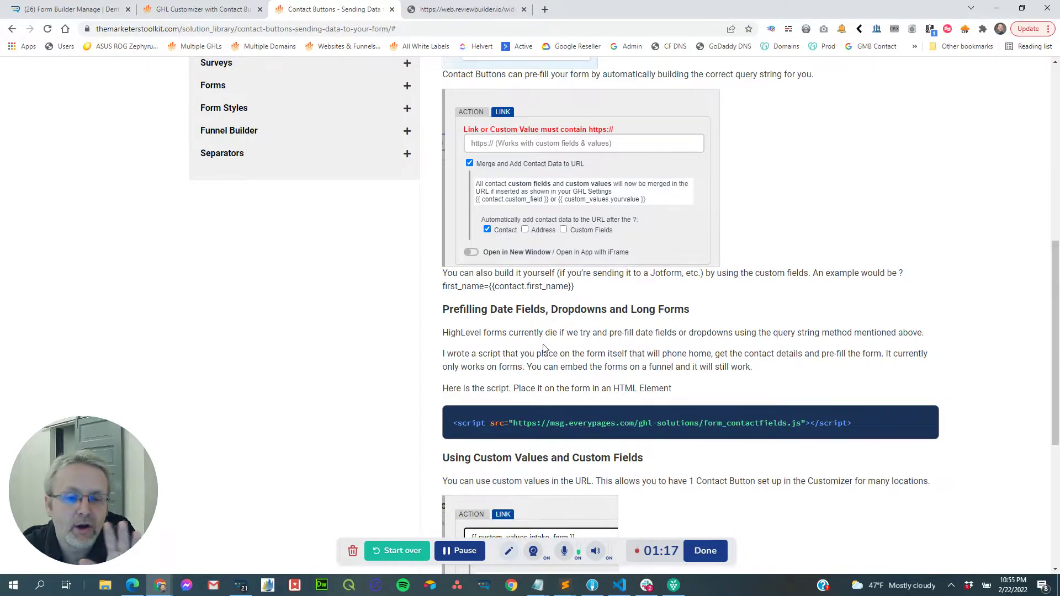
scroll(544, 348, "up", 8)
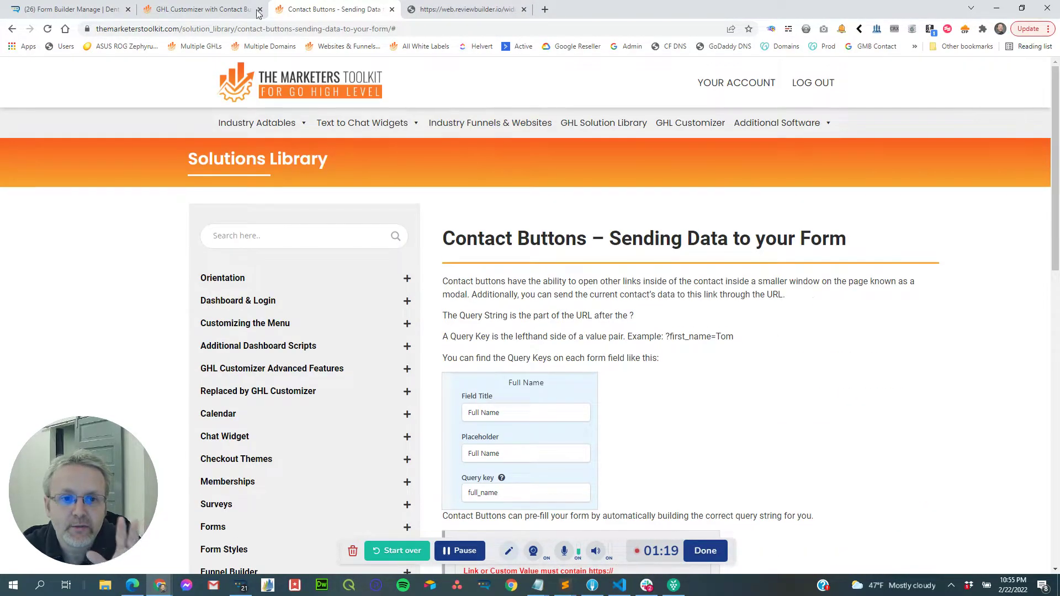
key("alt+Tab")
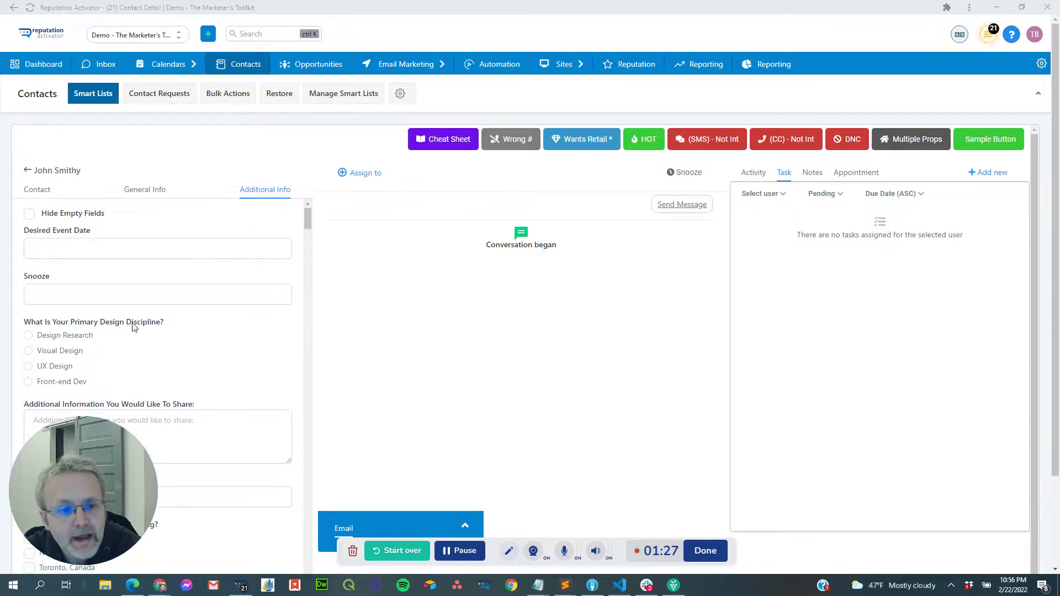
Step: Show the contact's main details on the Contact tab
left_click(46, 193)
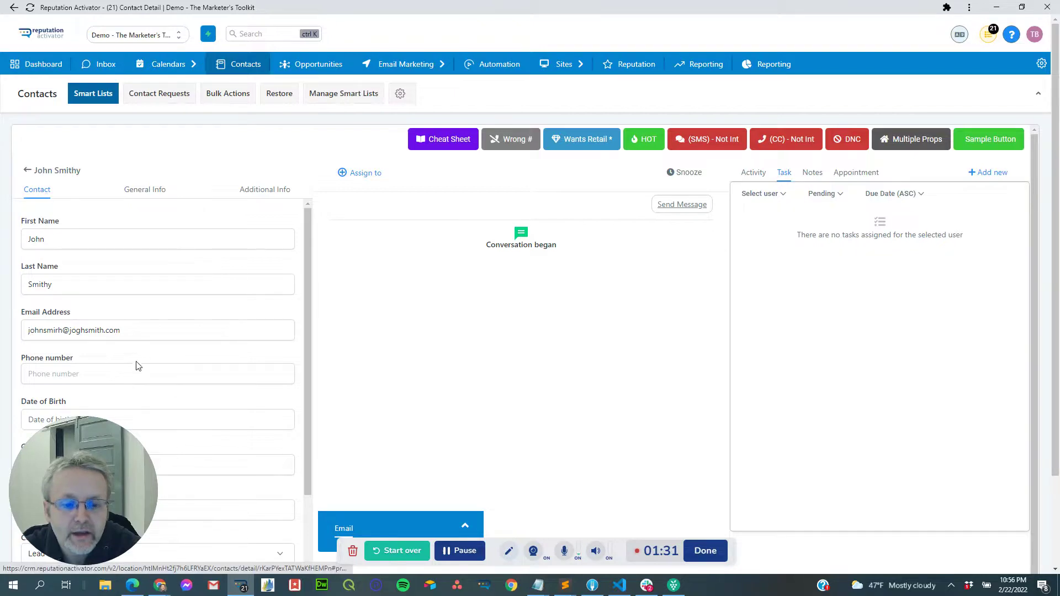
left_click_drag(131, 486, 933, 419)
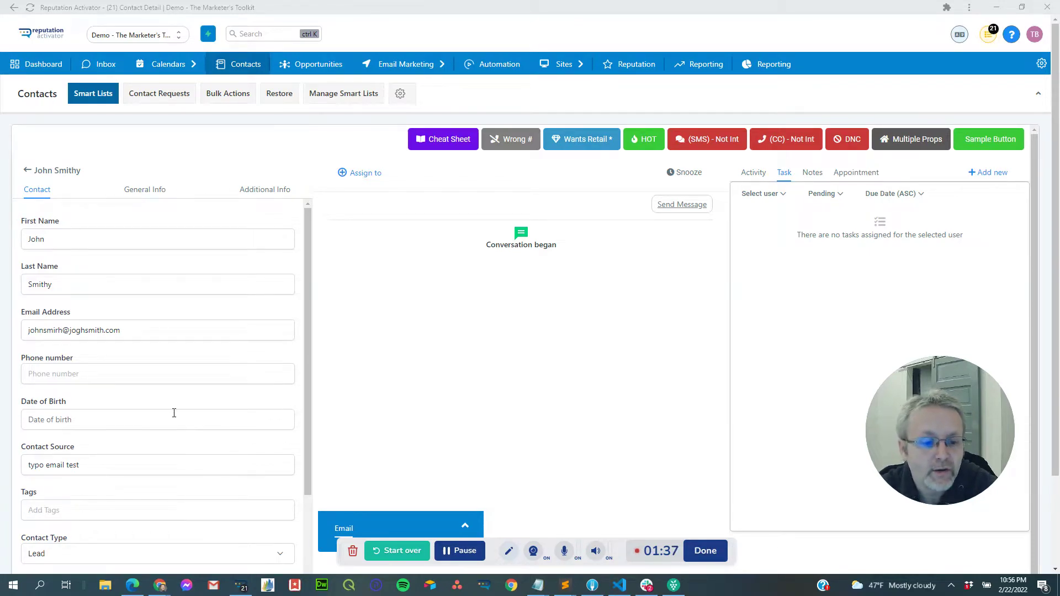
scroll(140, 390, "down", 3)
scroll(139, 389, "up", 1)
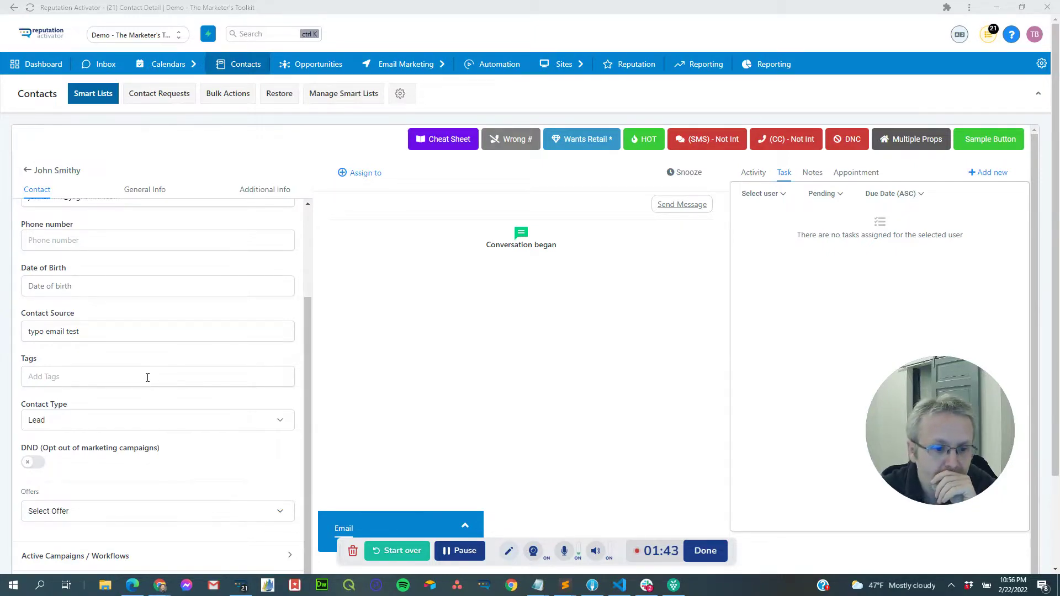
Step: Type 'hot' into the Tags field, then delete it so Tags stays empty
left_click(147, 378)
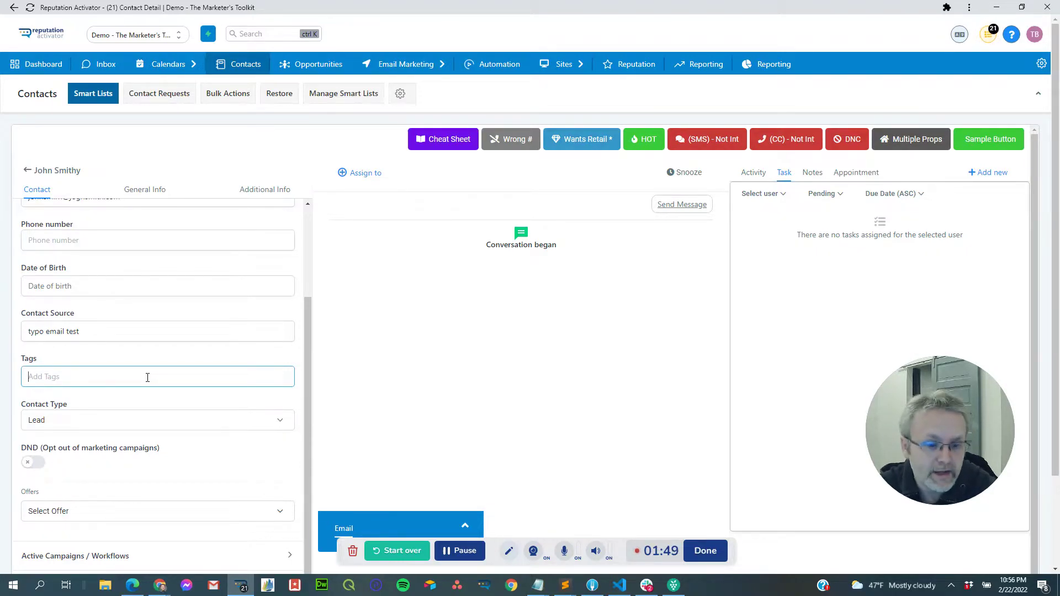
type("hot")
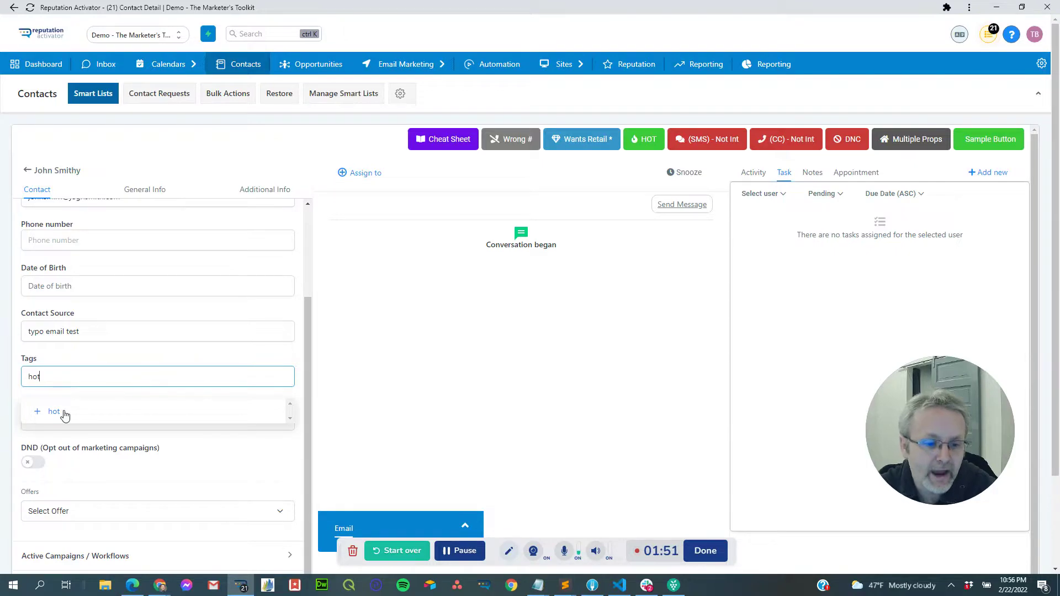
double_click(75, 377)
key("BackSpace")
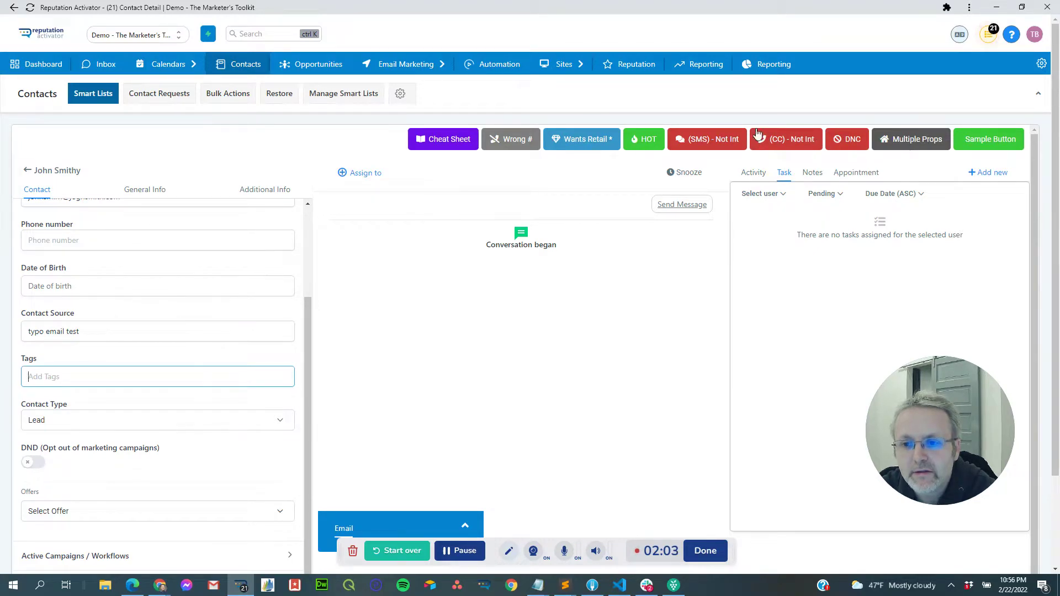
left_click(578, 143)
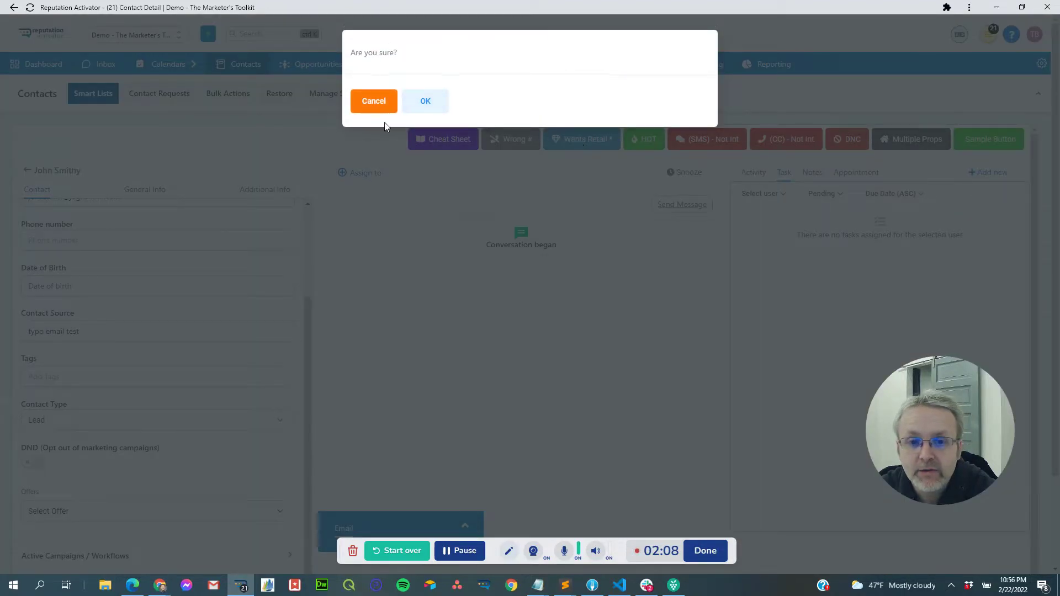
left_click(431, 100)
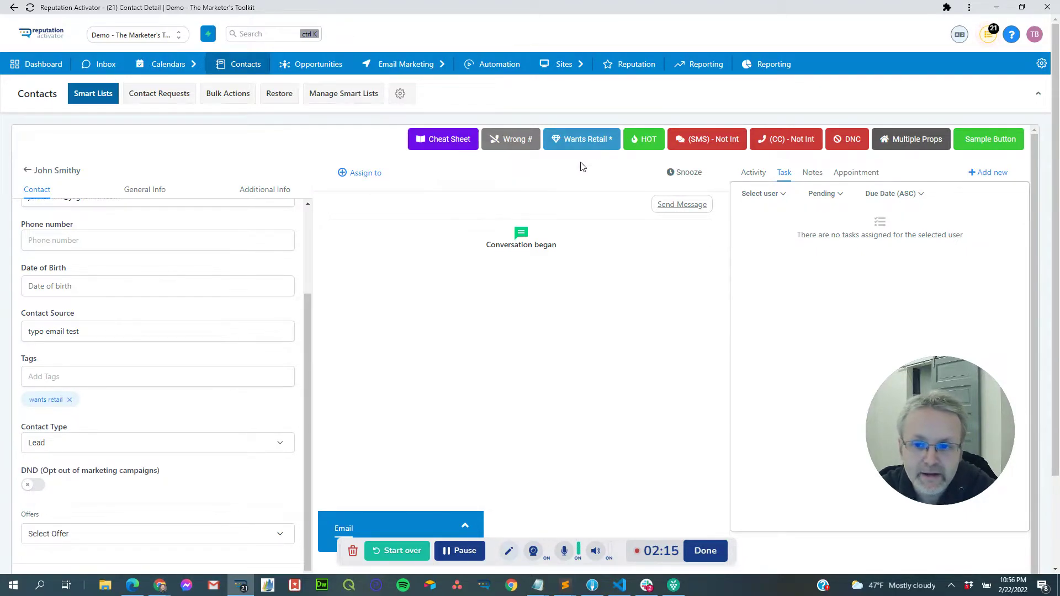
left_click(642, 140)
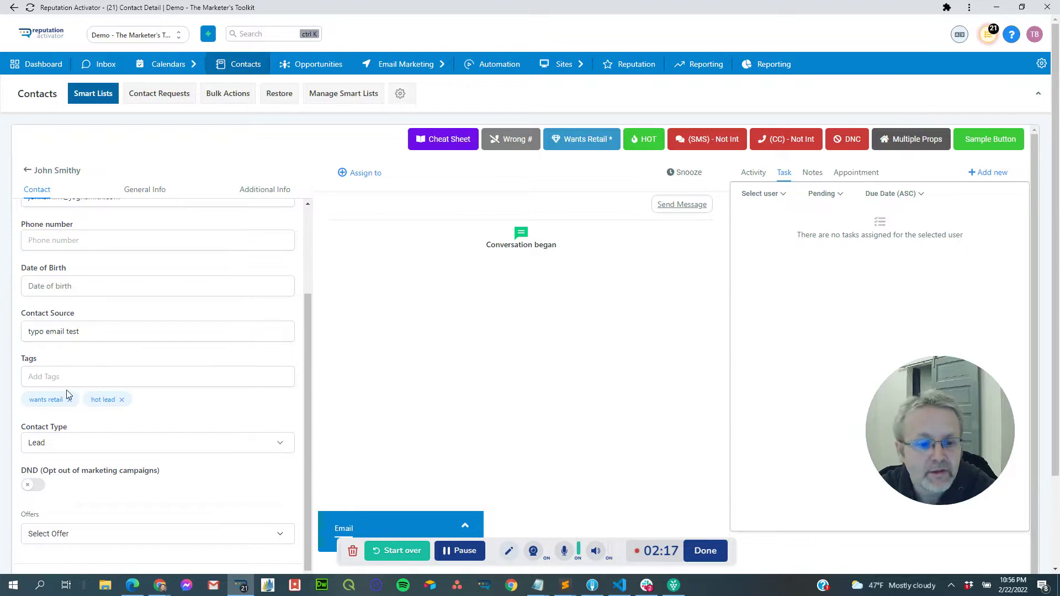
left_click_drag(91, 400, 110, 399)
left_click(176, 407)
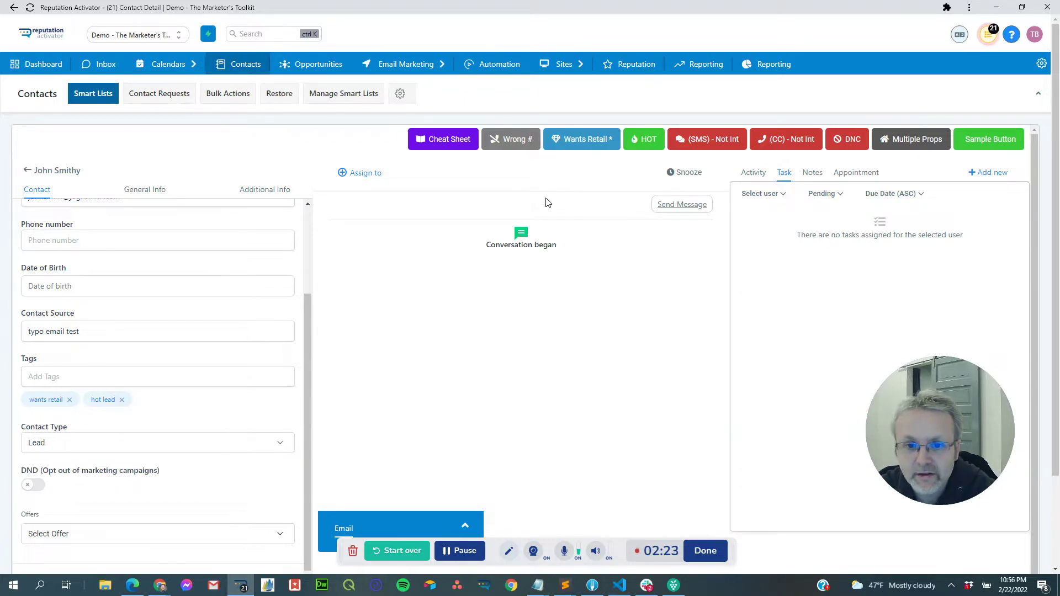
scroll(142, 287, "down", 2)
scroll(154, 289, "up", 5)
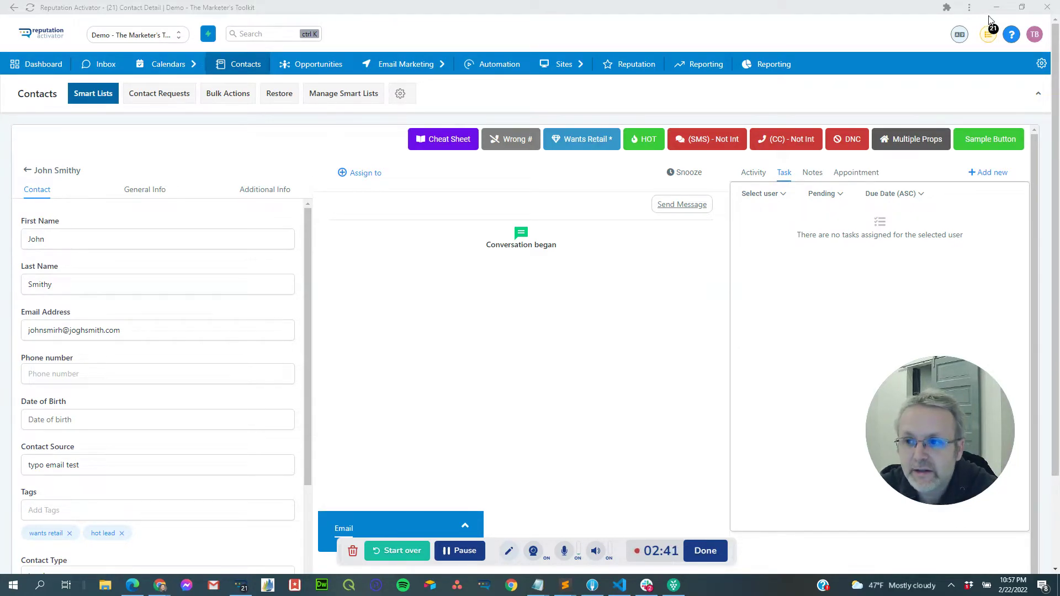
left_click(461, 550)
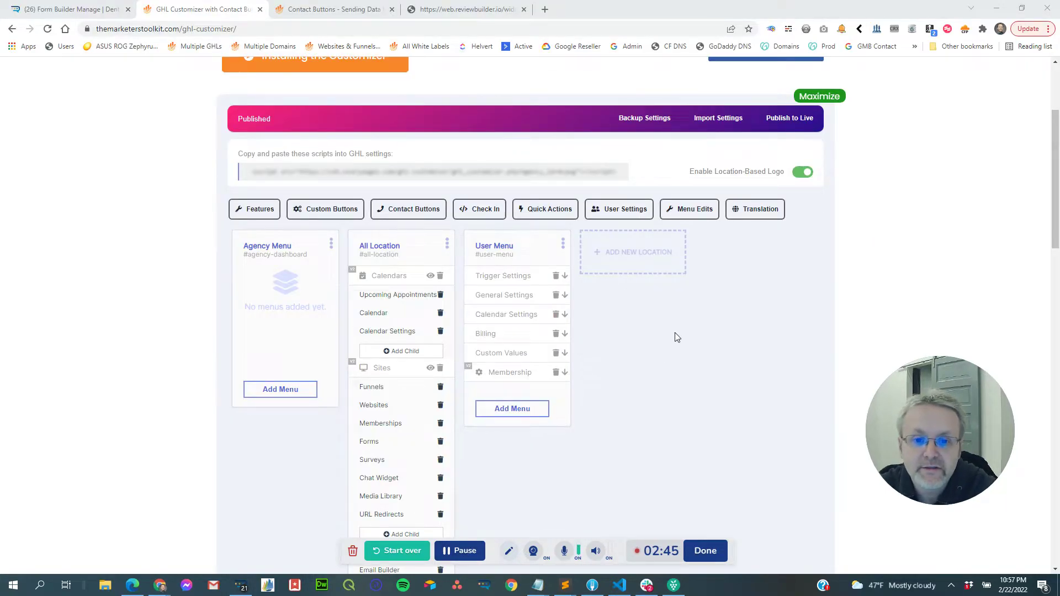
Step: Add a new contact button with Enable Toggle turned on
left_click(402, 209)
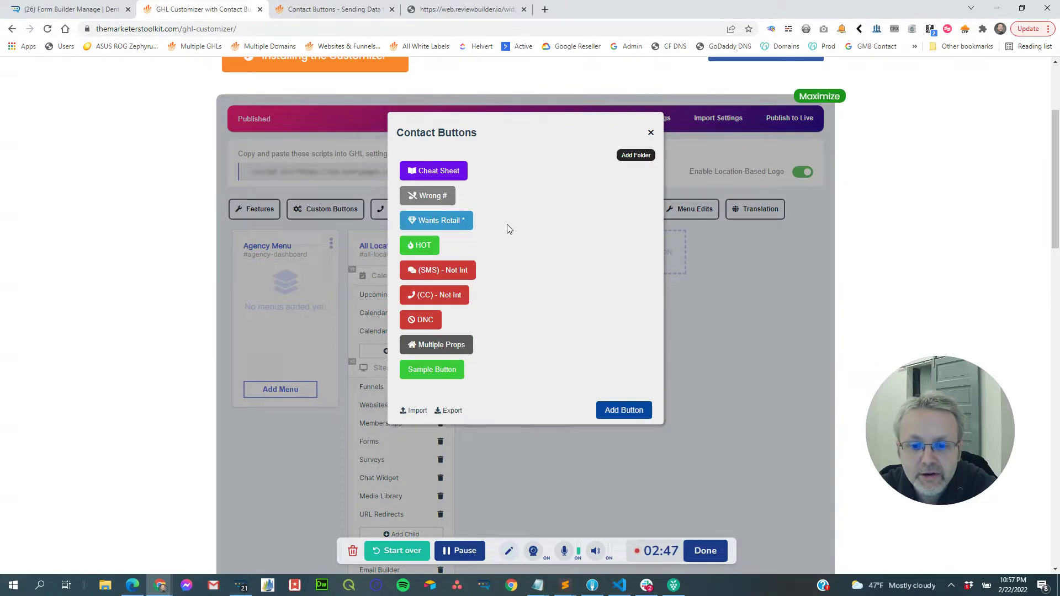
left_click(623, 410)
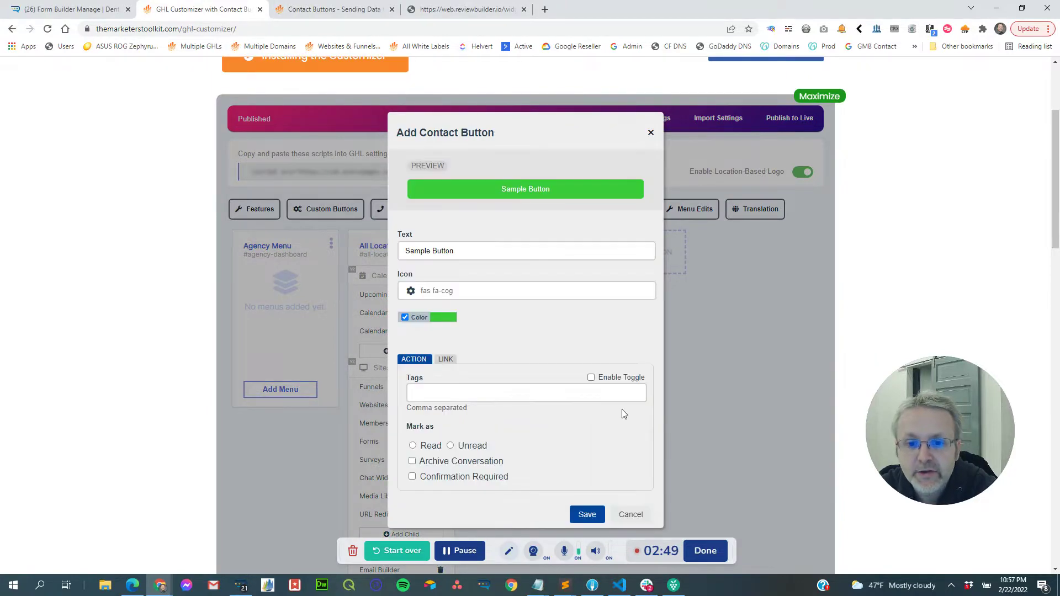
left_click(617, 381)
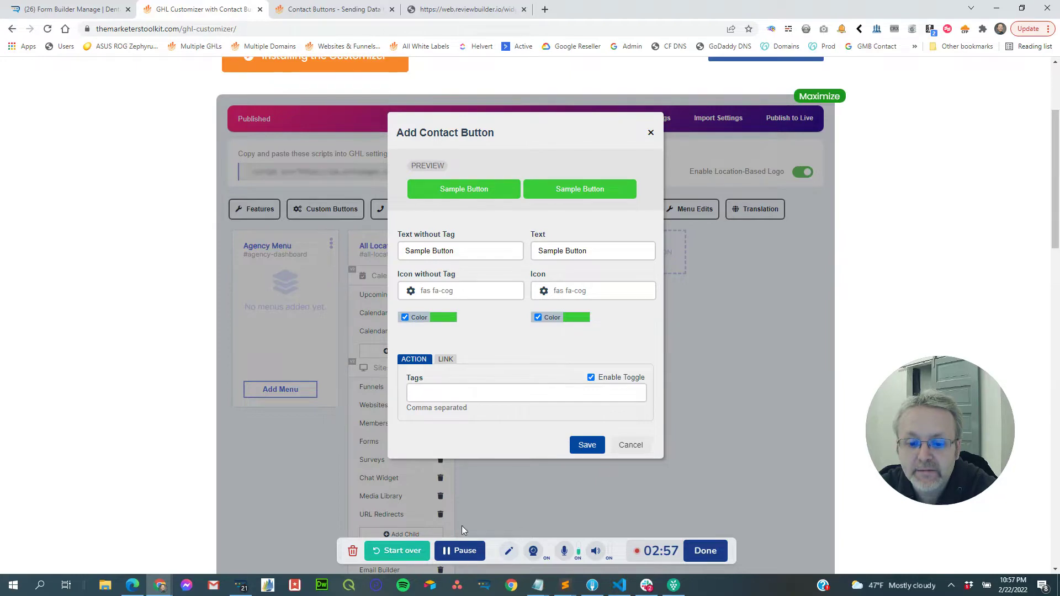
Step: Label the two toggle states 'Nurture Off' and 'Nurture On'
left_click_drag(496, 245, 374, 255)
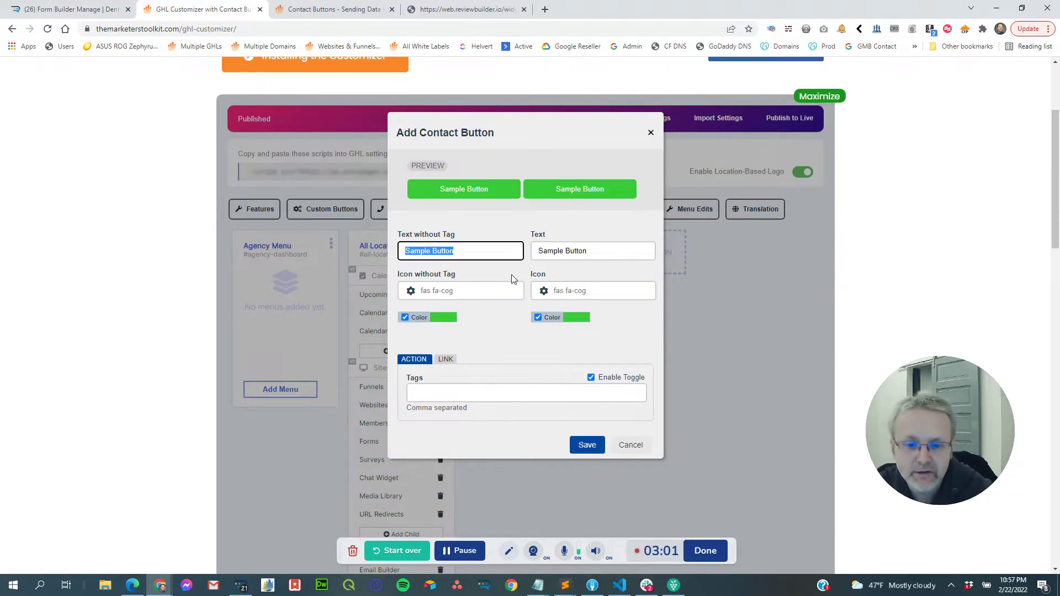
type("Nurture")
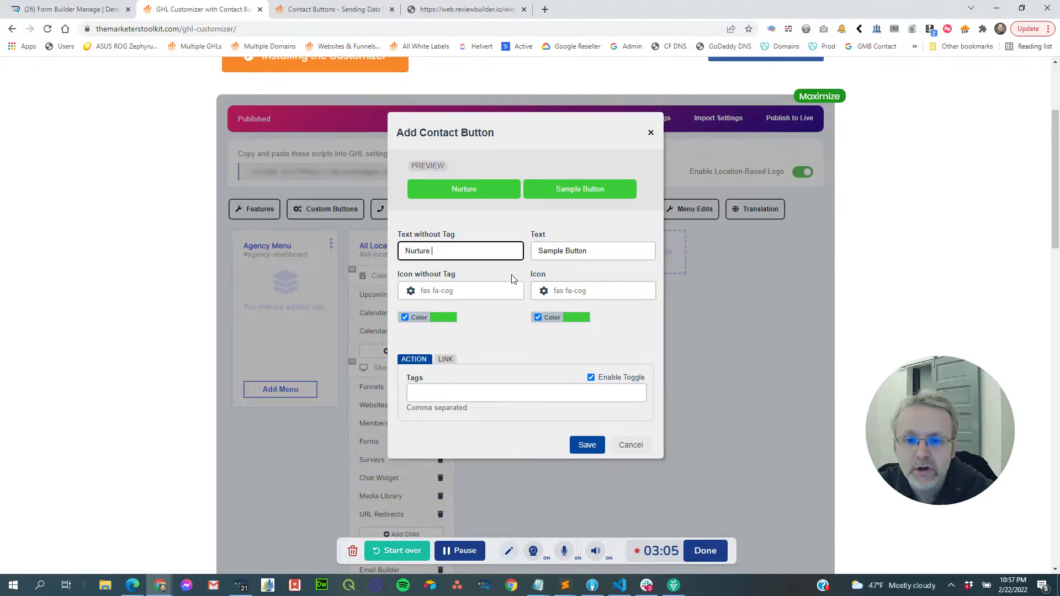
type(" On")
key("BackSpace")
type("ff")
key("Tab")
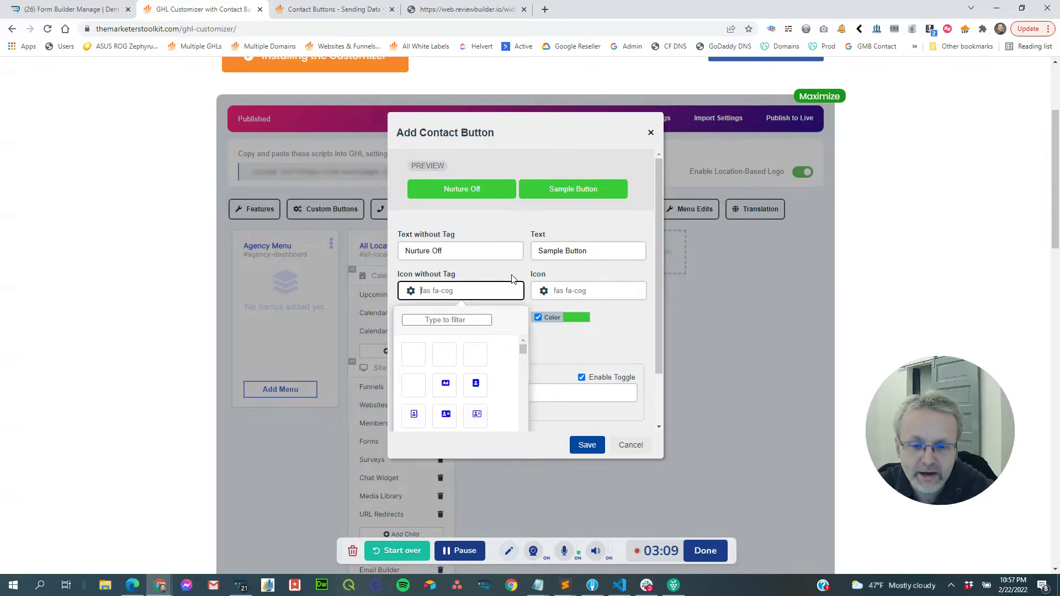
triple_click(604, 250)
type("Nurter On")
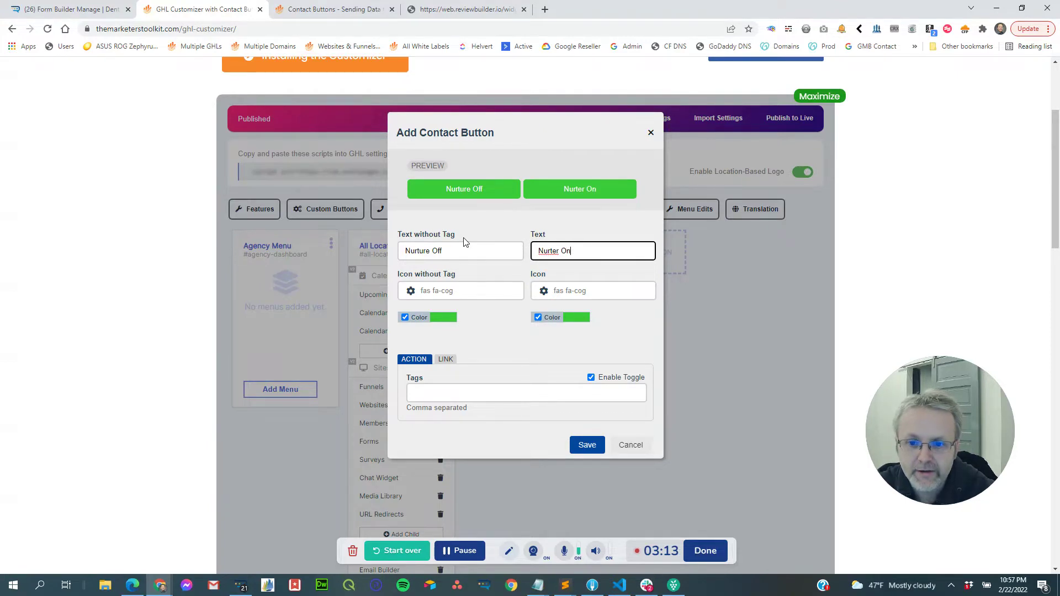
double_click(419, 250)
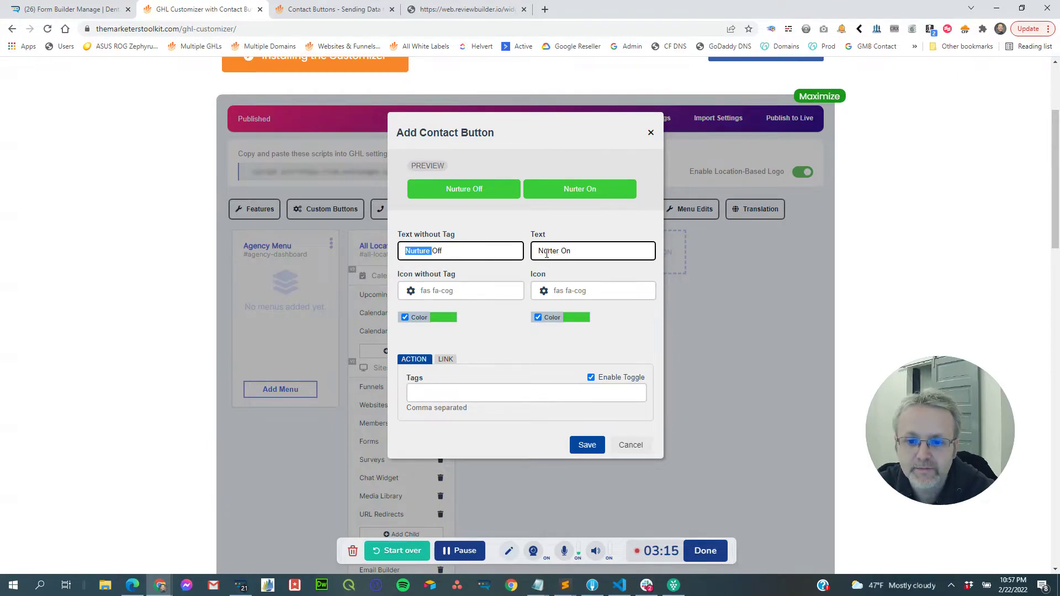
double_click(545, 251)
type("Nurture")
key("Tab")
Step: Give Nurture Off the fa-toggle-off icon and Nurture On the fa-toggle-on icon
left_click(458, 291)
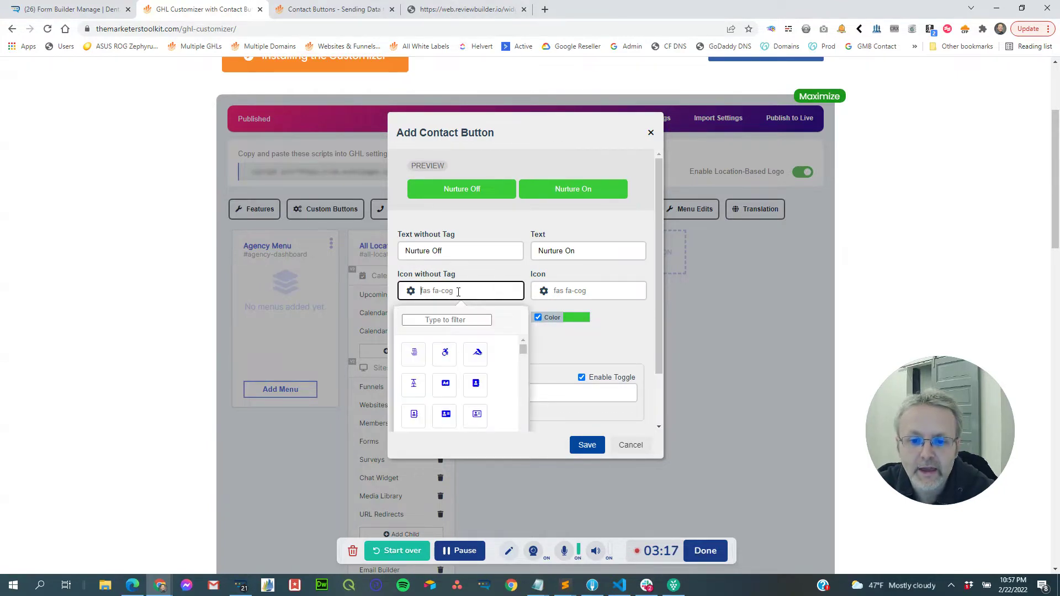
left_click(457, 320)
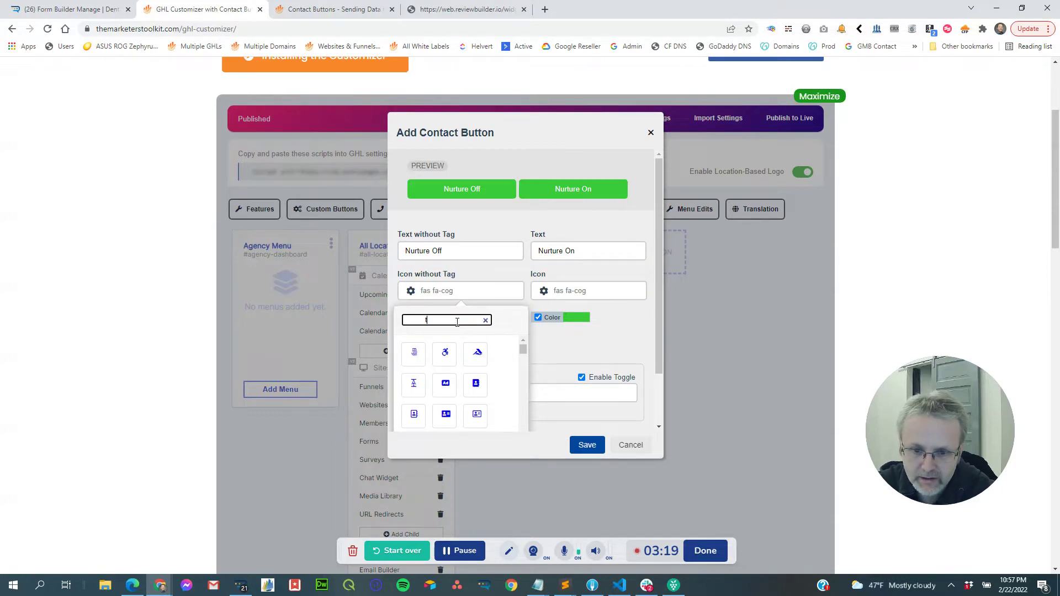
type("oggle")
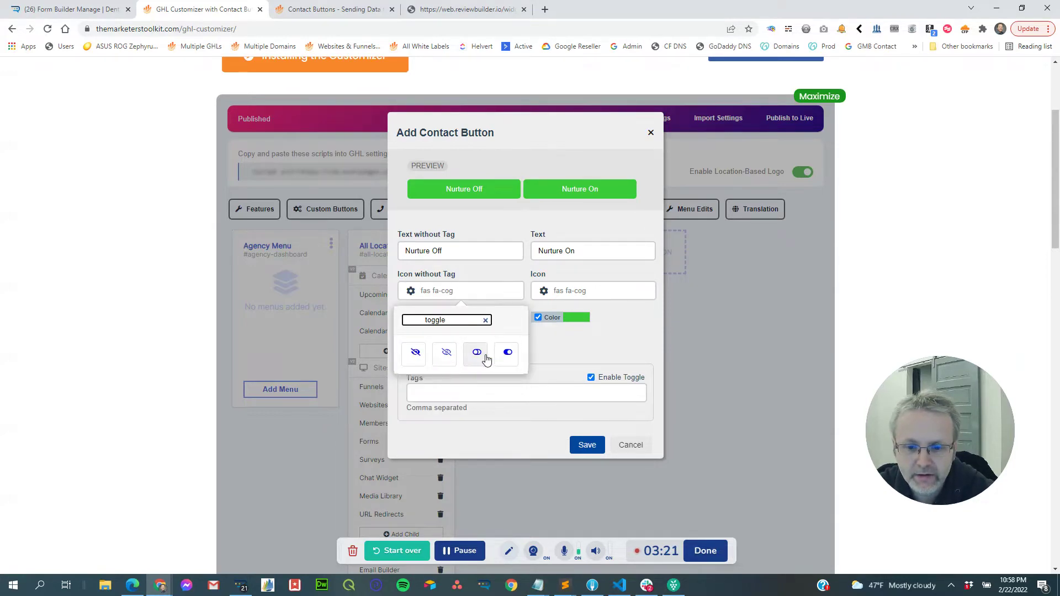
left_click(485, 351)
left_click(566, 290)
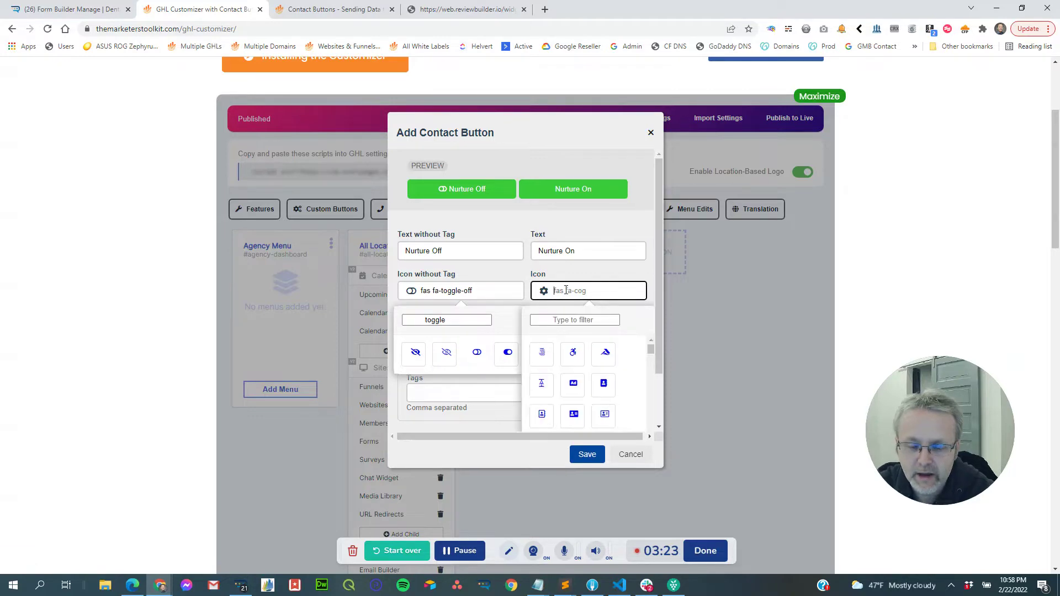
left_click(578, 320)
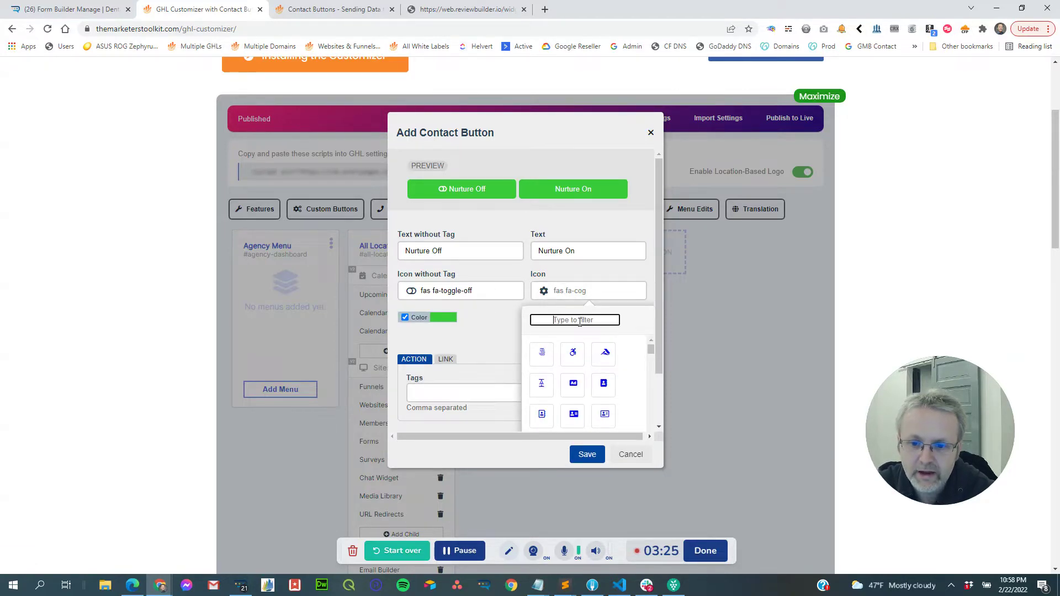
type("toggl")
left_click(635, 352)
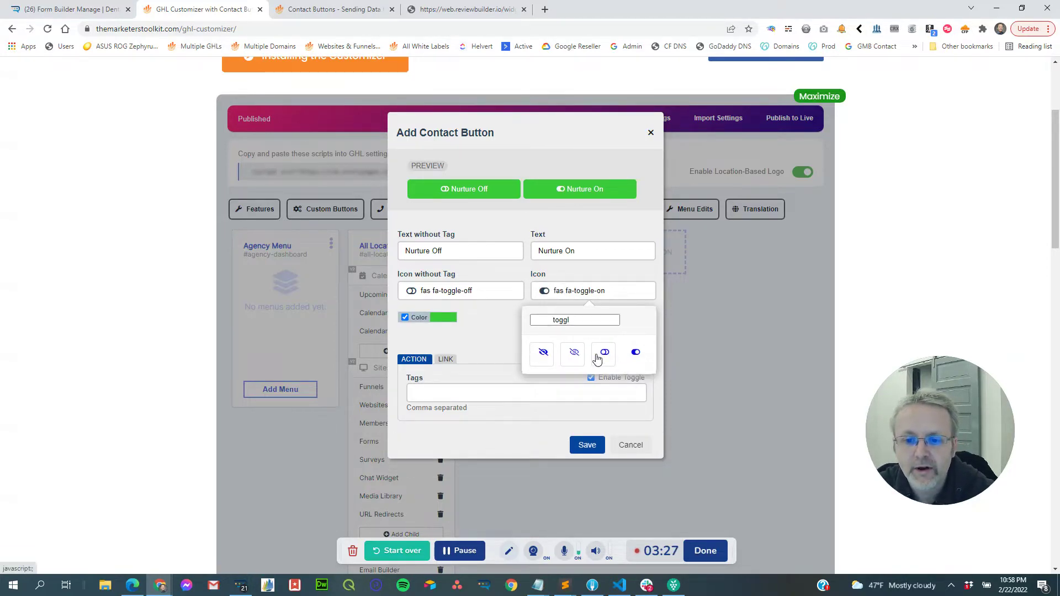
left_click(464, 339)
Step: Make Nurture Off a muted green and Nurture On a darker green (RGB 47, 151, 33)
left_click(444, 319)
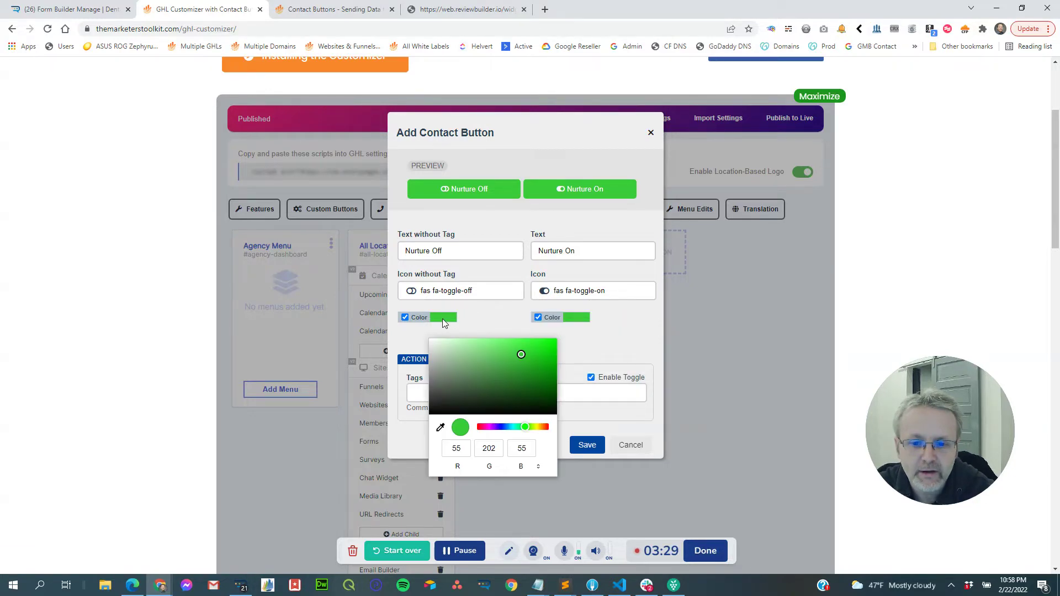
left_click_drag(446, 359, 471, 372)
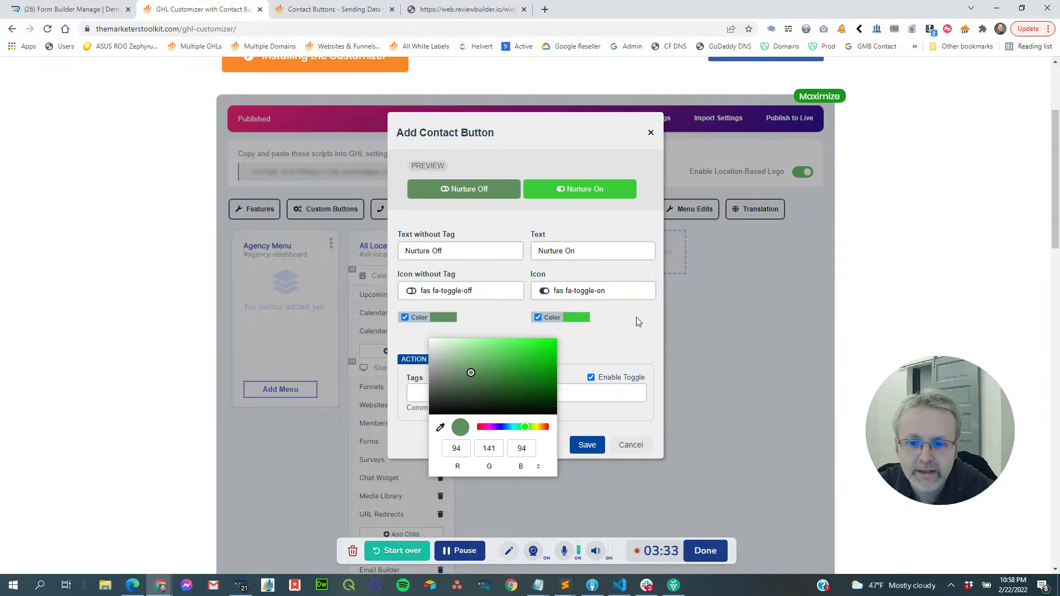
left_click(577, 317)
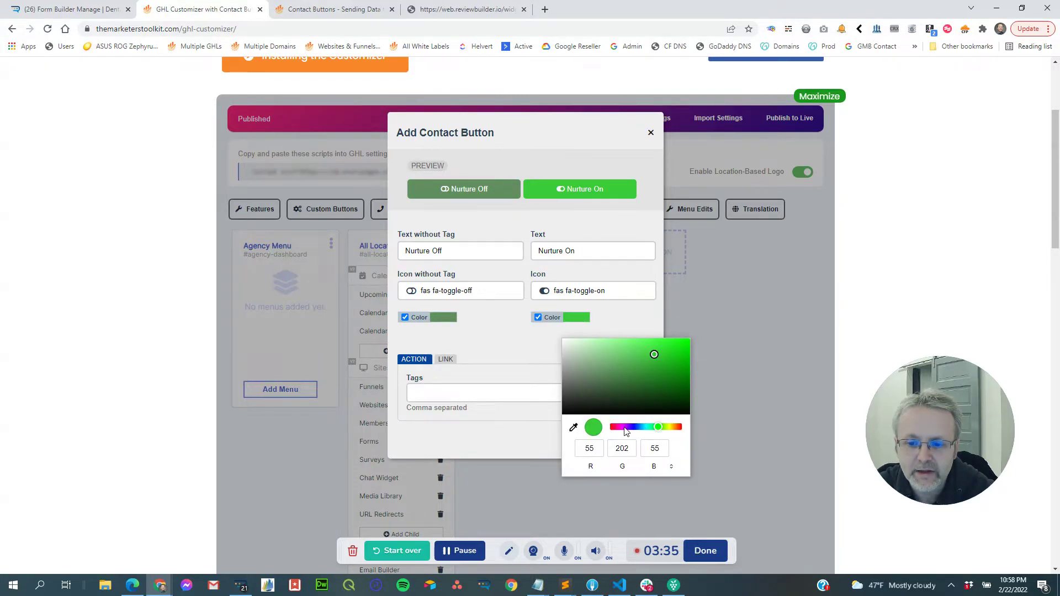
left_click_drag(624, 427, 659, 430)
left_click_drag(641, 373, 661, 373)
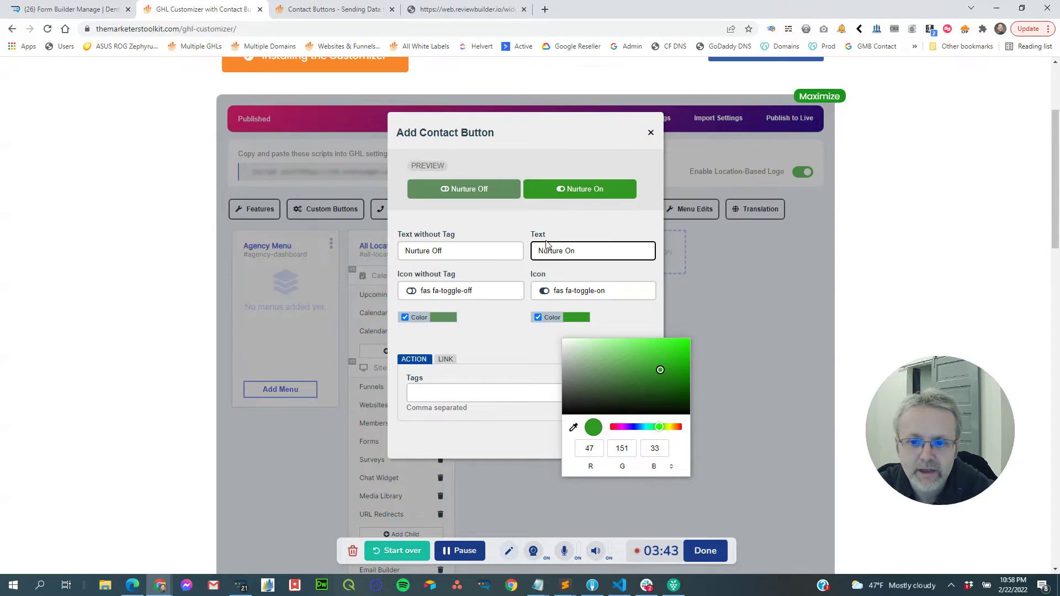
left_click_drag(546, 235, 541, 235)
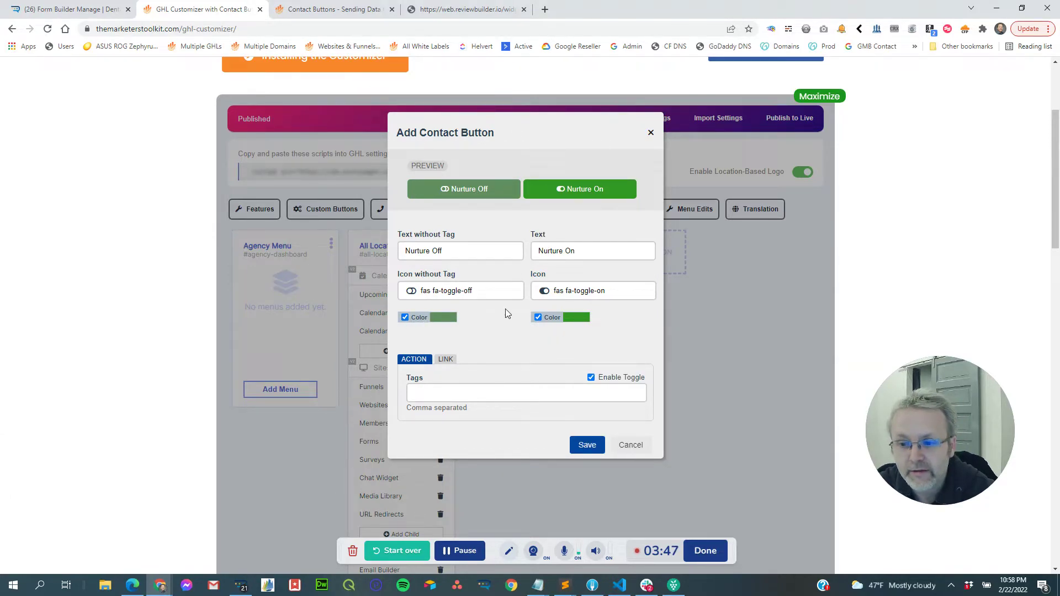
left_click(405, 317)
Step: Restore Nurture Off's custom colour, set the toggle tag to 'nurture', and save the button
left_click(408, 350)
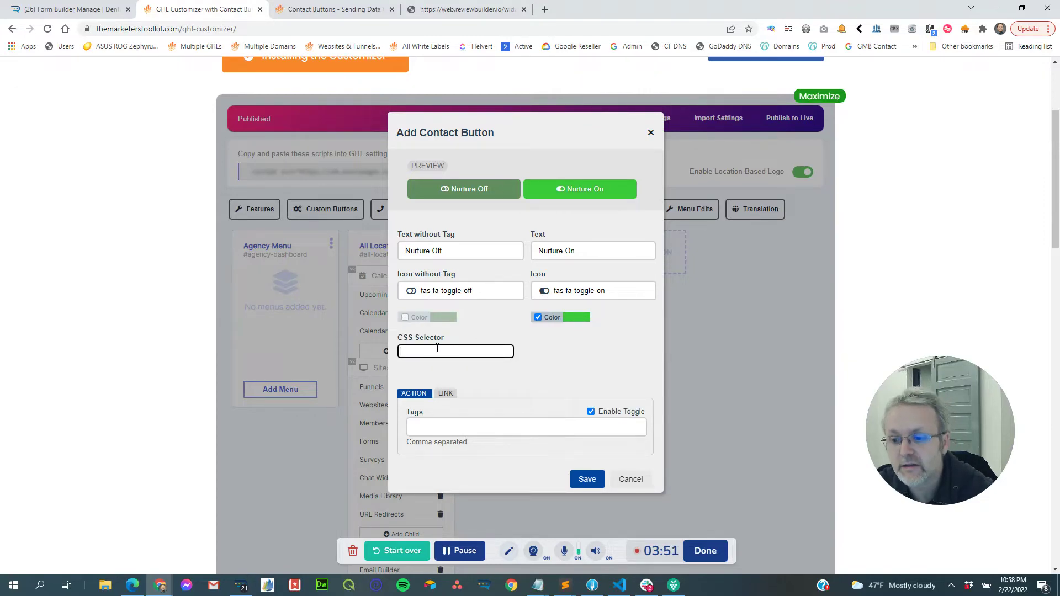
left_click(405, 317)
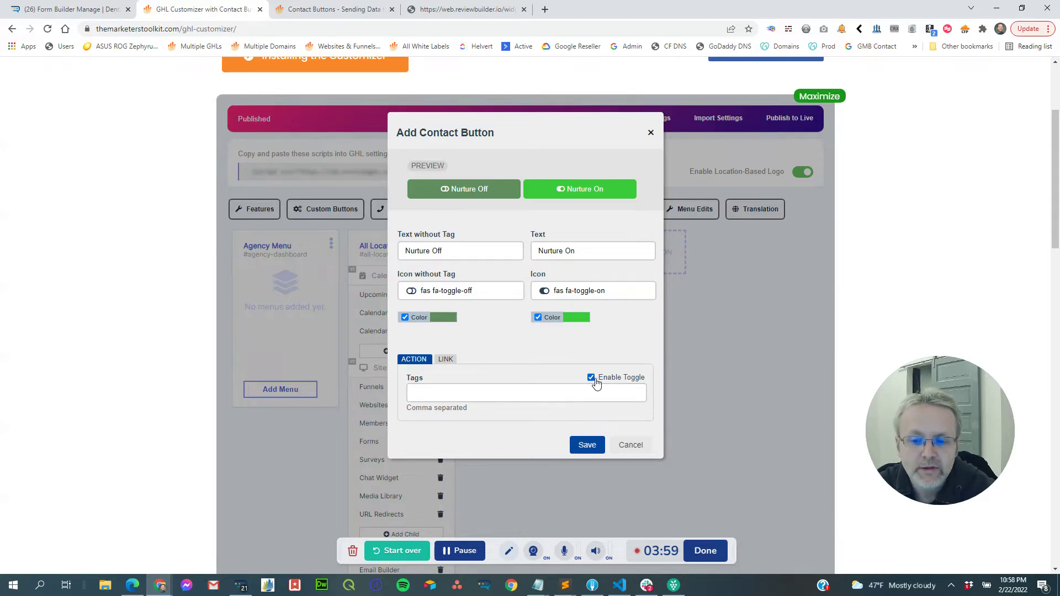
left_click(476, 389)
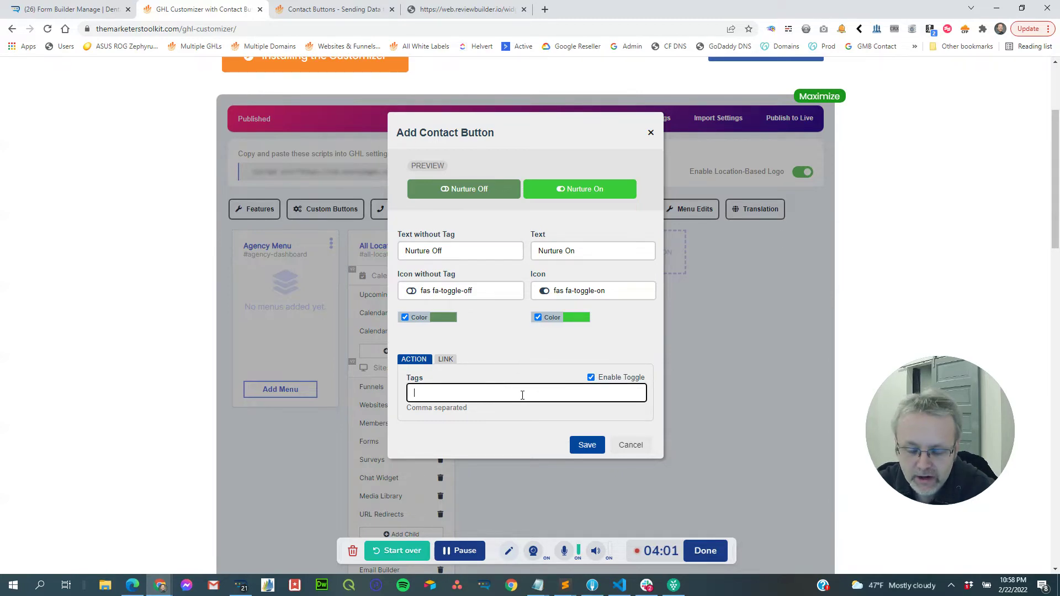
type("nurtu")
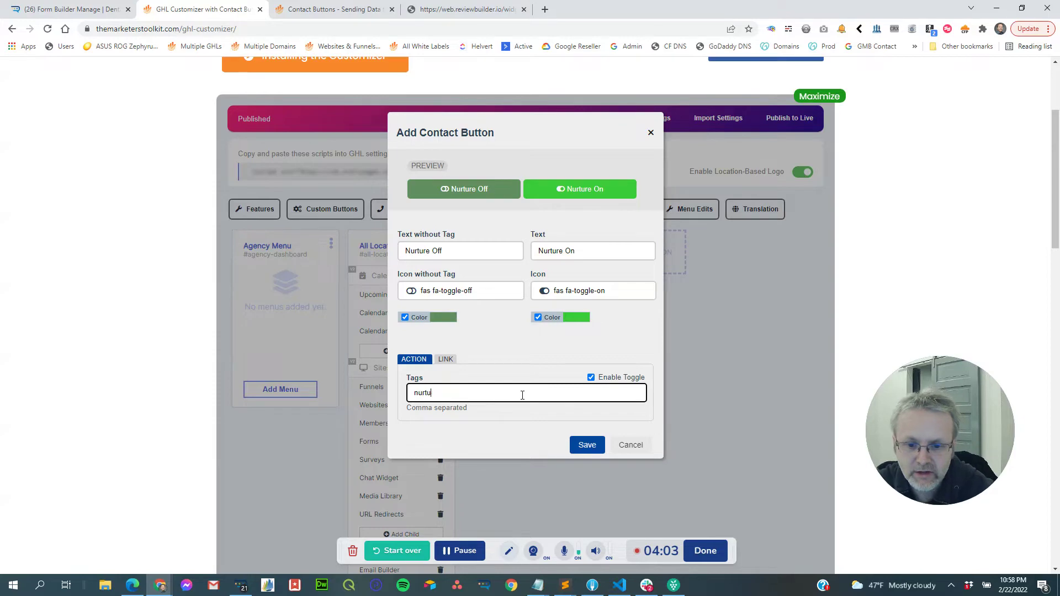
type("re")
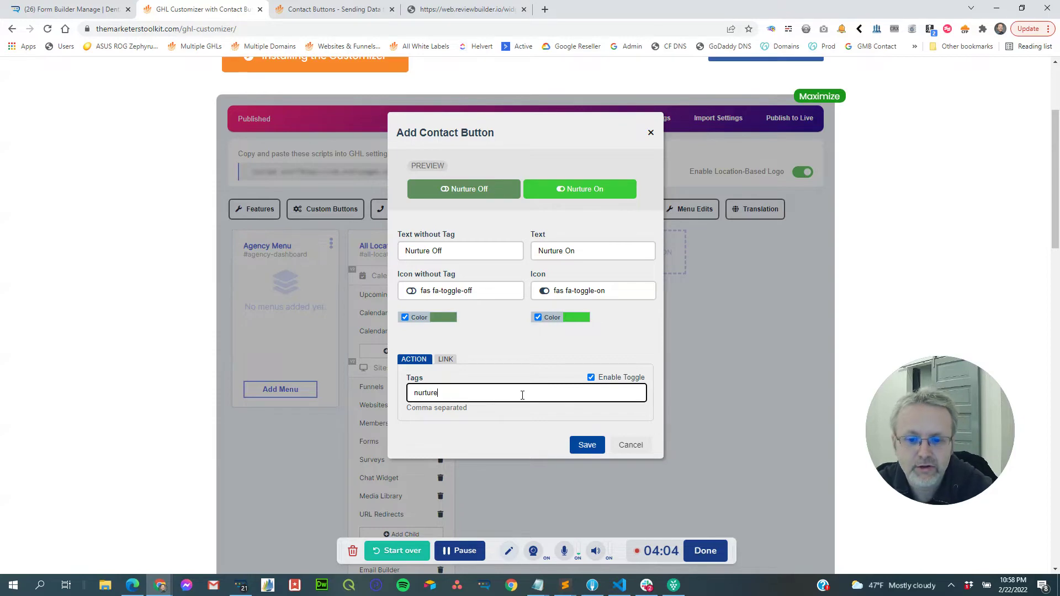
left_click(588, 445)
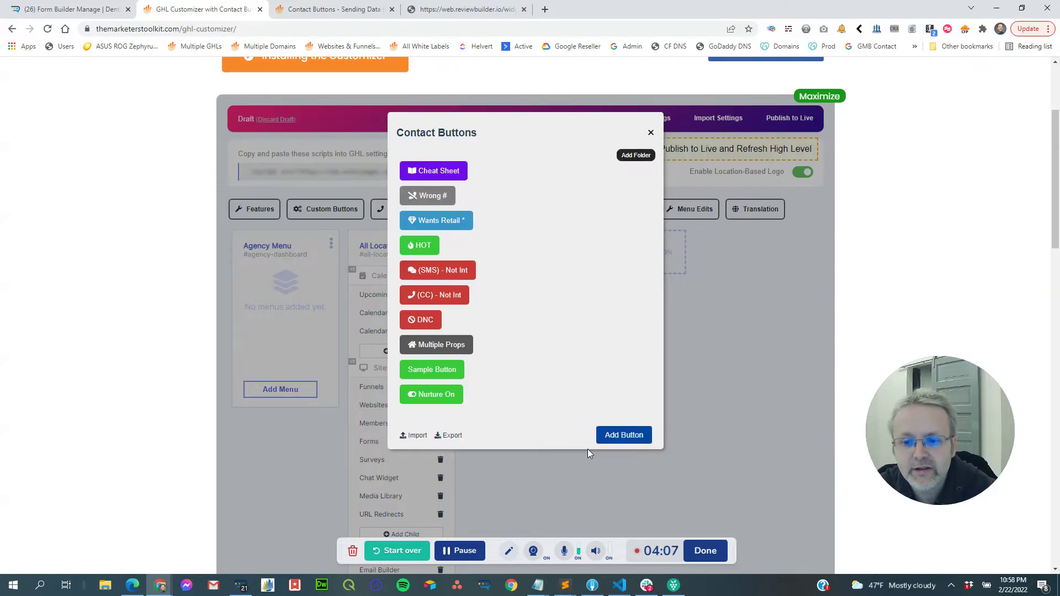
Step: Publish the contact button configuration to live, then switch to the contact in Reputation Activator
left_click(651, 132)
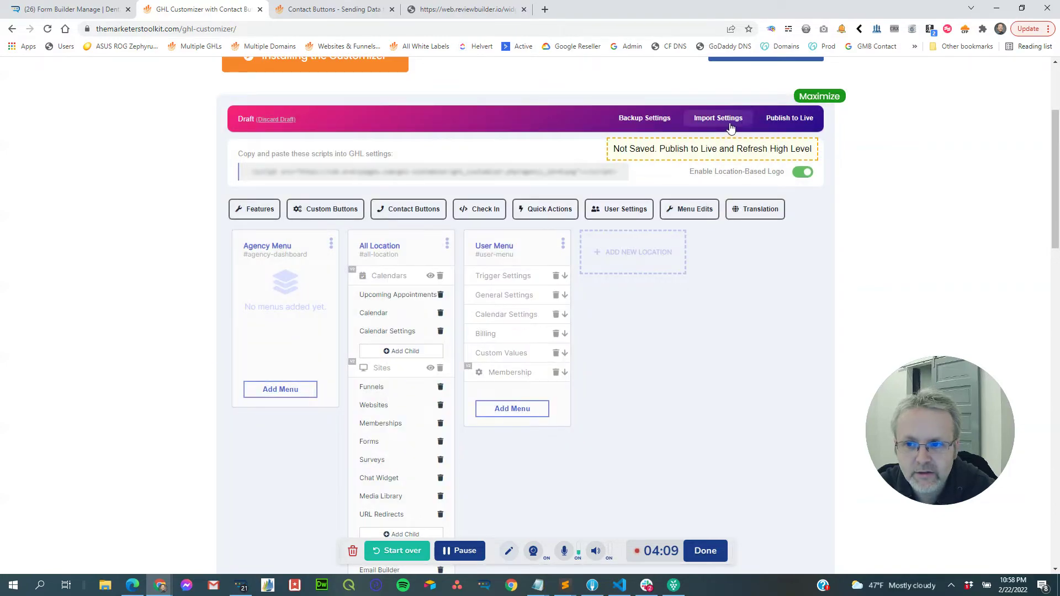
left_click(790, 118)
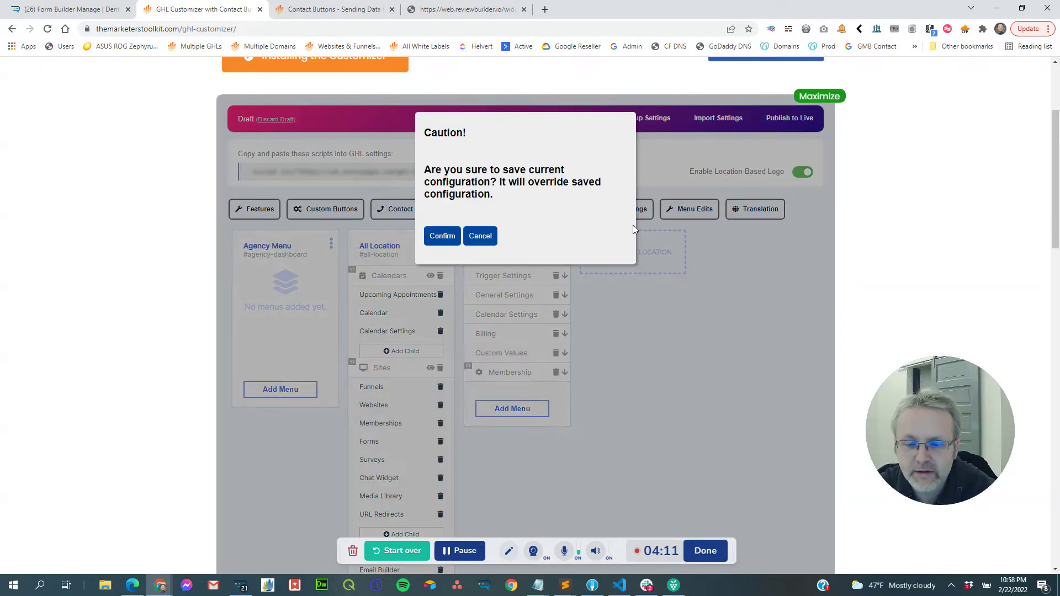
left_click(444, 236)
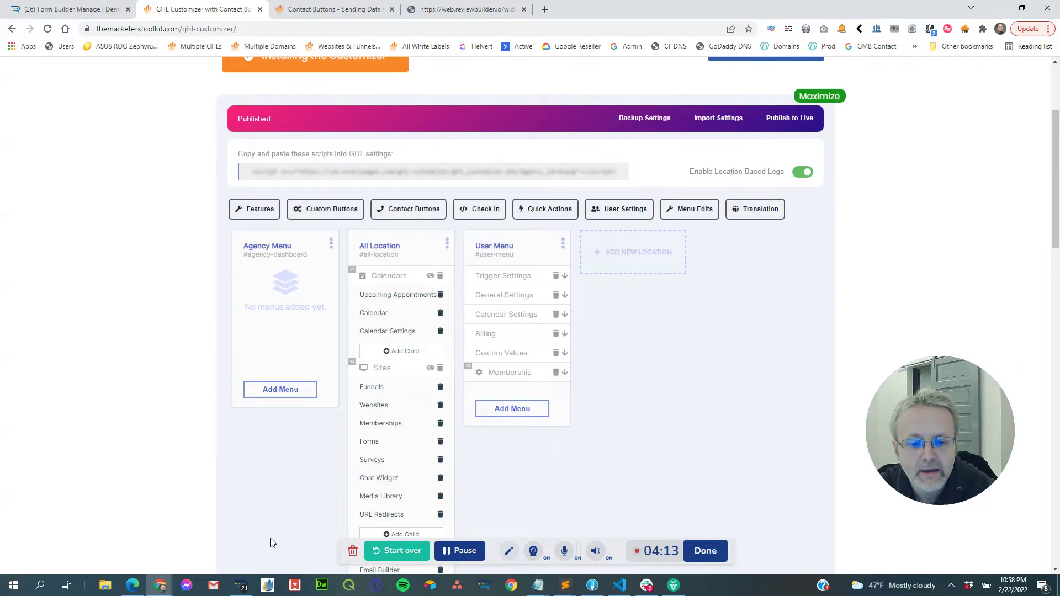
left_click(247, 588)
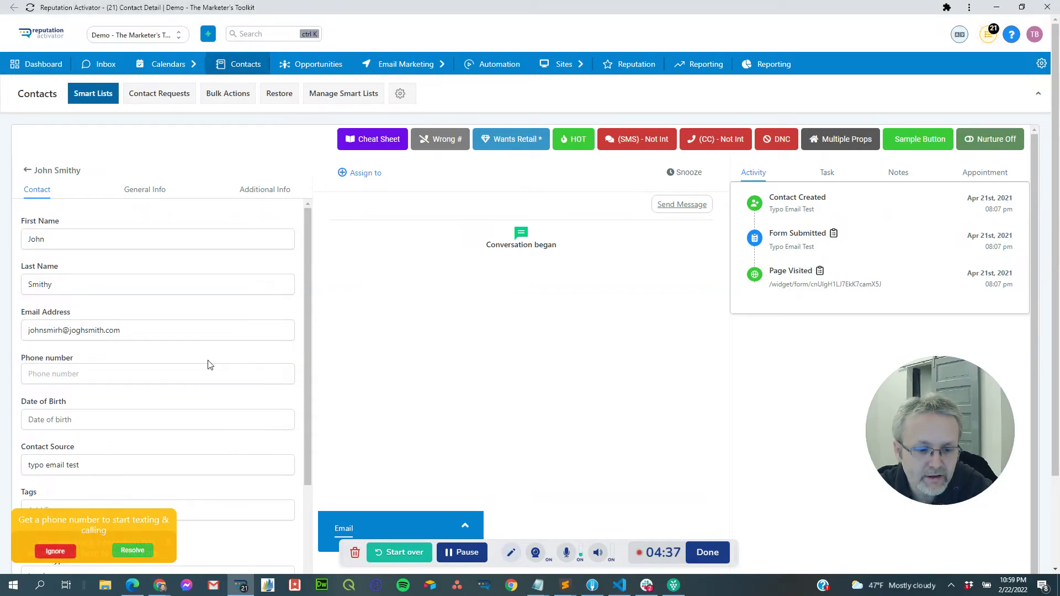
Step: Remove the 'wants retail' and 'hot lead' tags, save the contact, then switch Nurture on
left_click(168, 547)
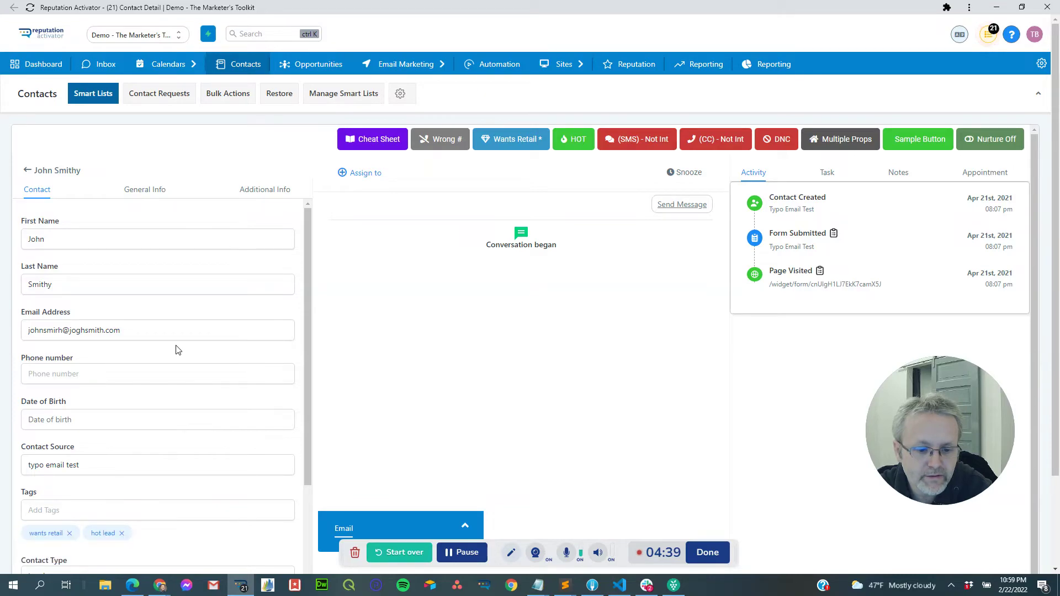
scroll(178, 350, "down", 2)
left_click(70, 423)
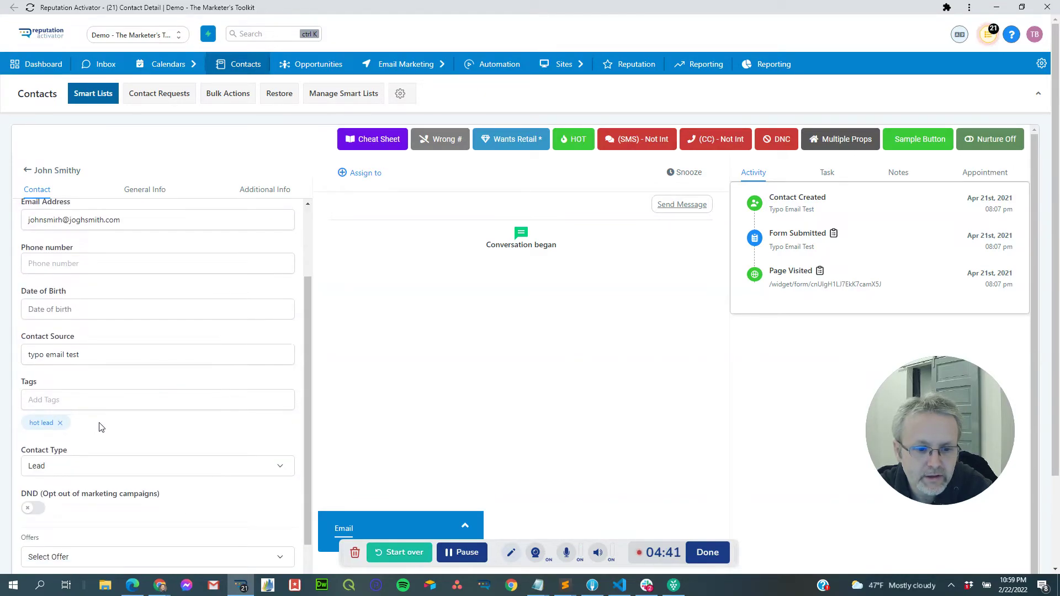
left_click(60, 423)
scroll(181, 443, "down", 2)
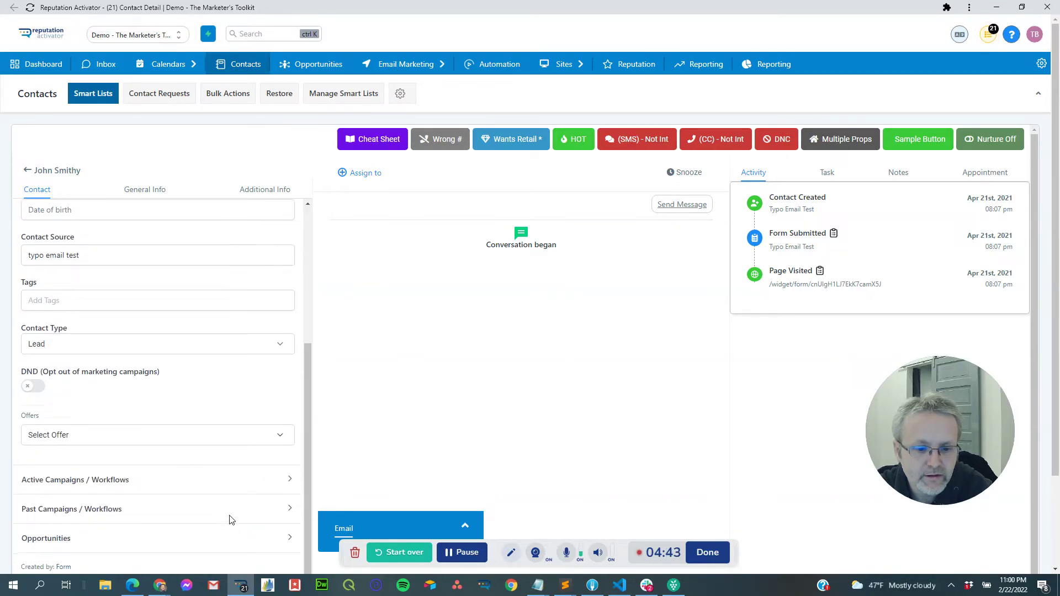
scroll(229, 518, "down", 3)
left_click(274, 479)
scroll(288, 312, "up", 4)
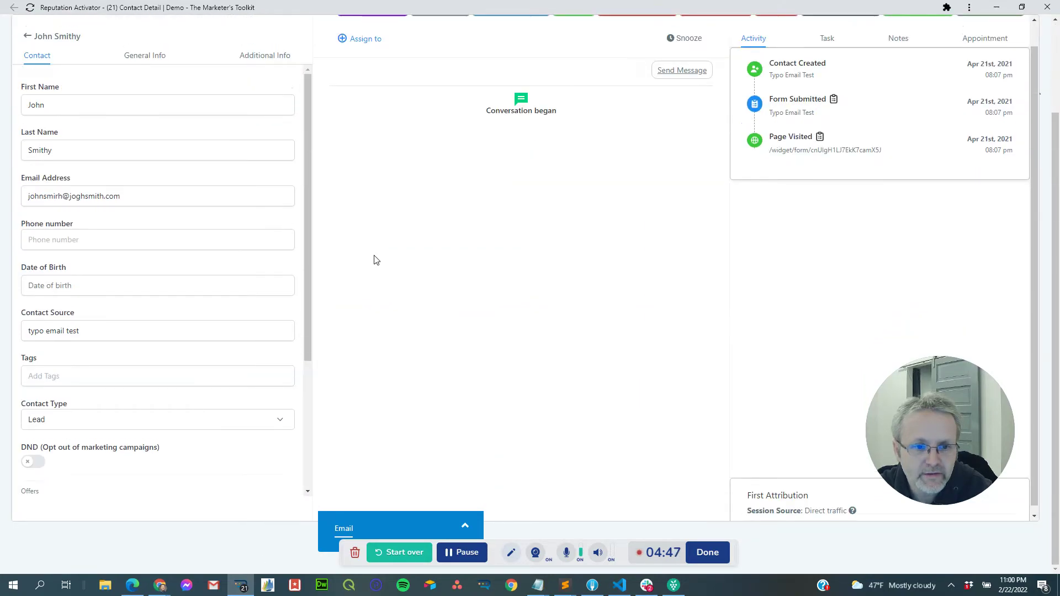
scroll(359, 287, "up", 3)
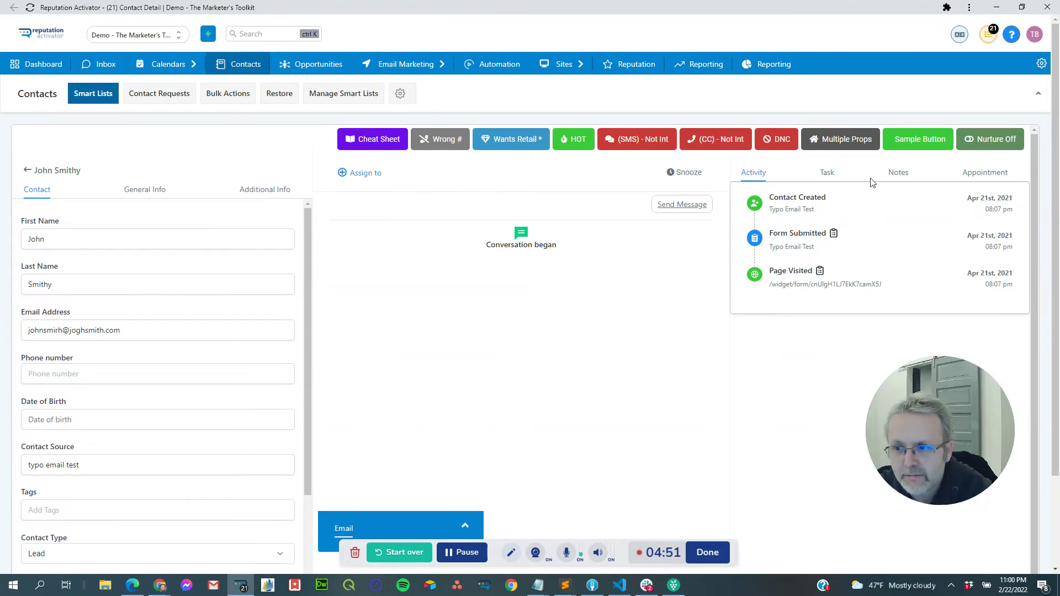
left_click(992, 143)
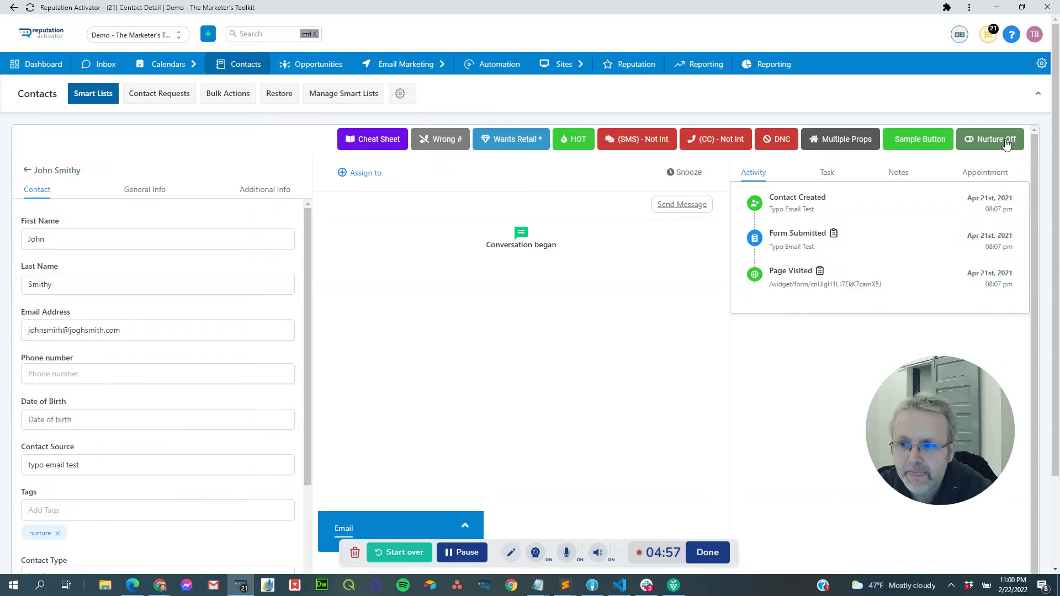
Step: Toggle nurture off and on repeatedly, ending on Nurture On, then return to GHL Customizer
left_click(465, 553)
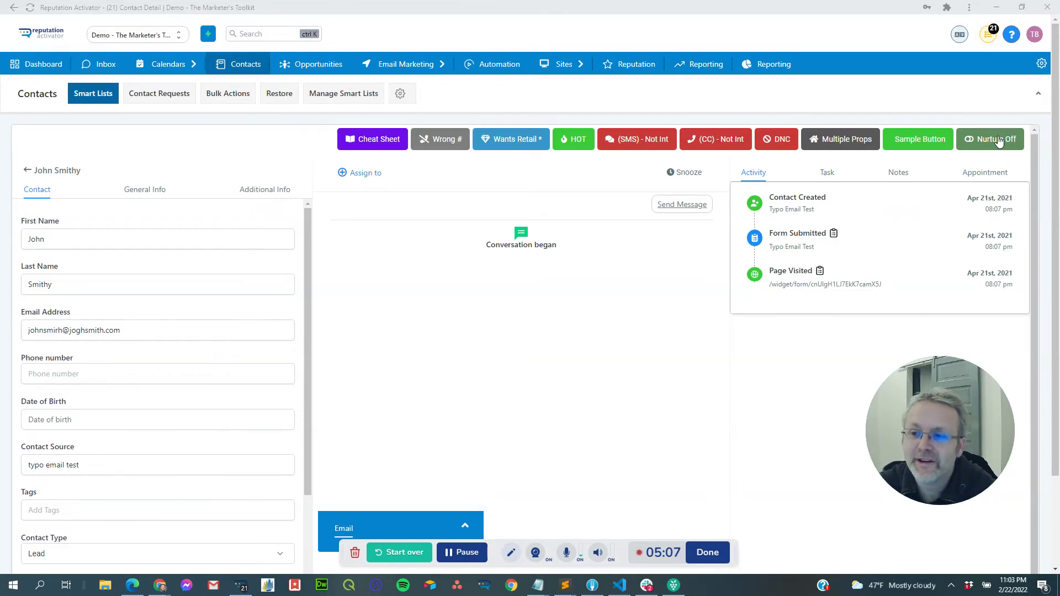
left_click(992, 139)
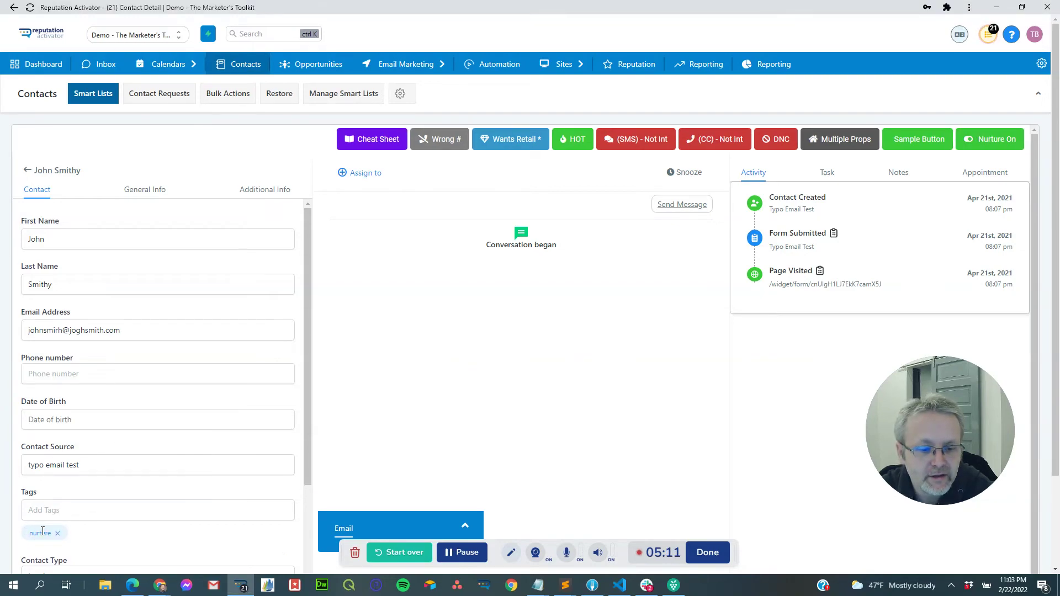
left_click(1006, 140)
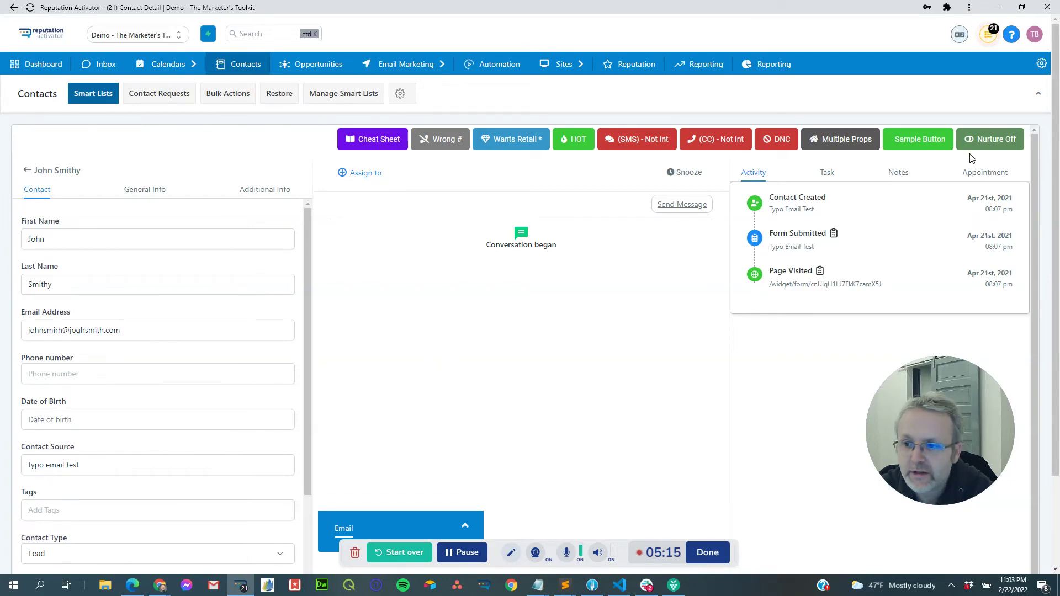
left_click(1015, 145)
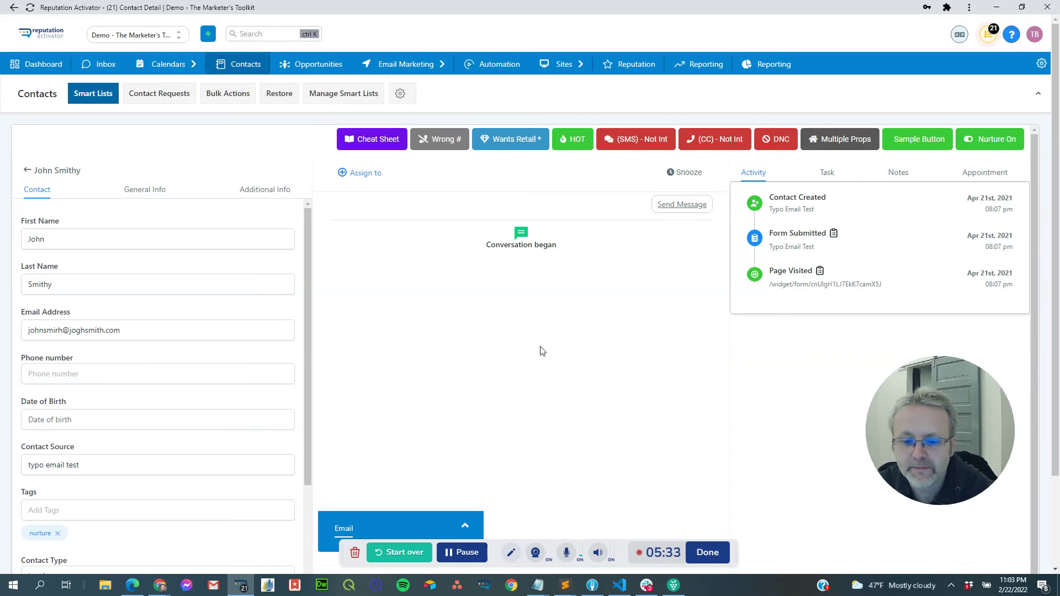
key("alt+Tab")
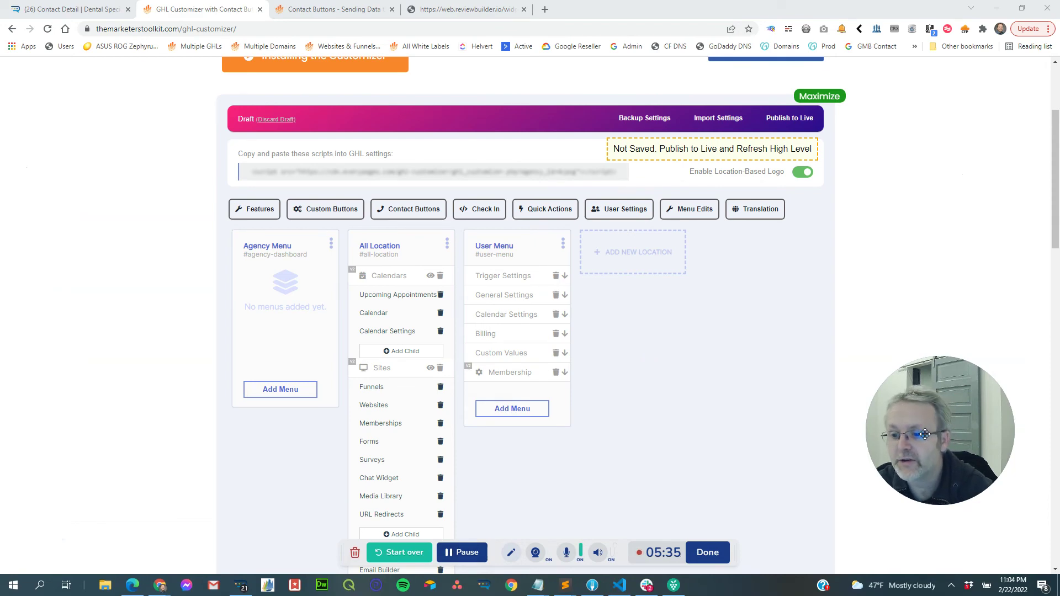
left_click_drag(925, 434, 944, 476)
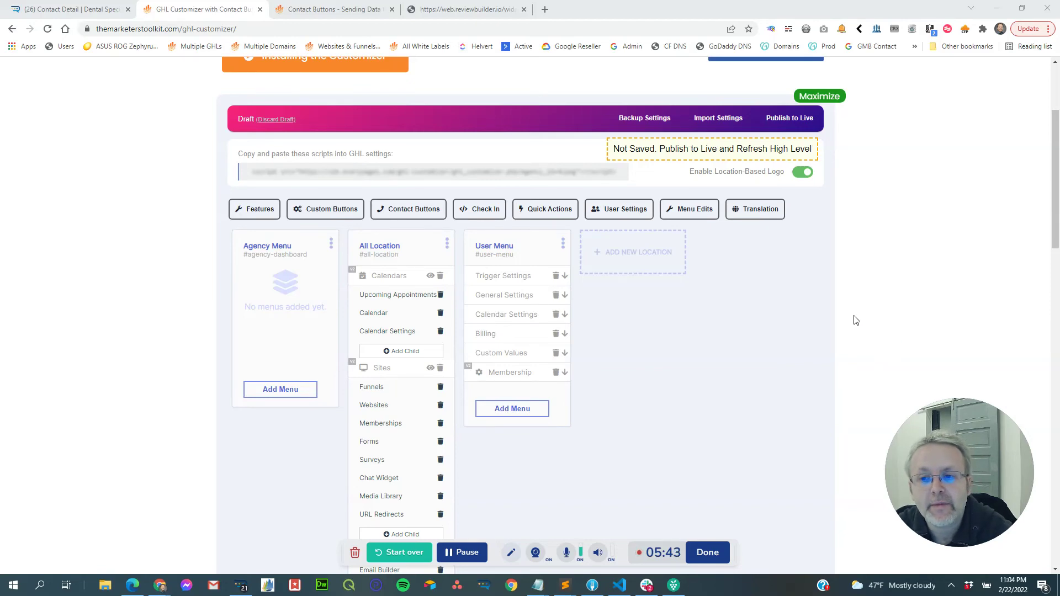
scroll(855, 320, "up", 3)
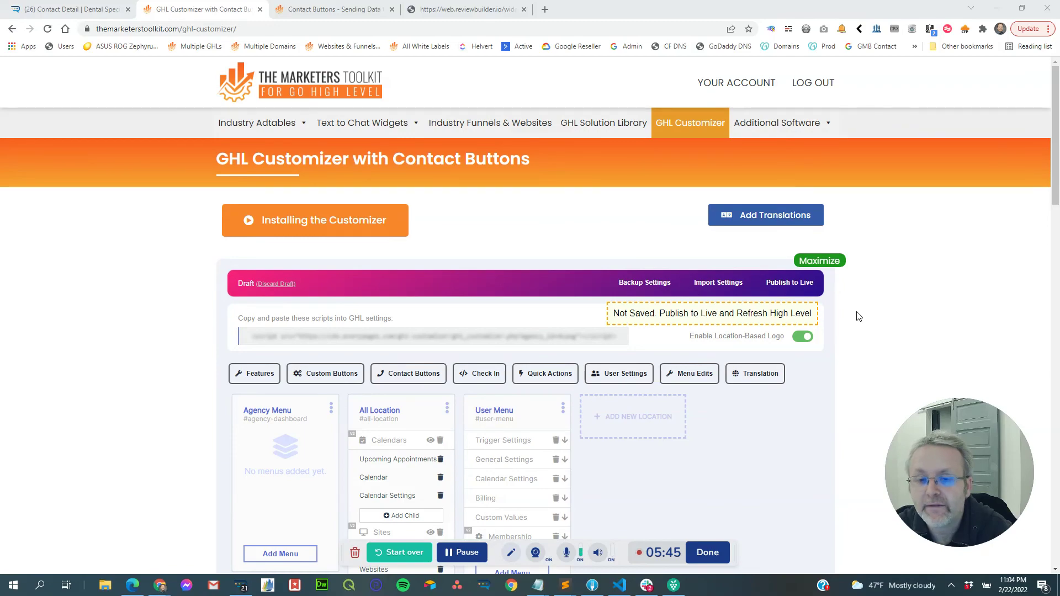